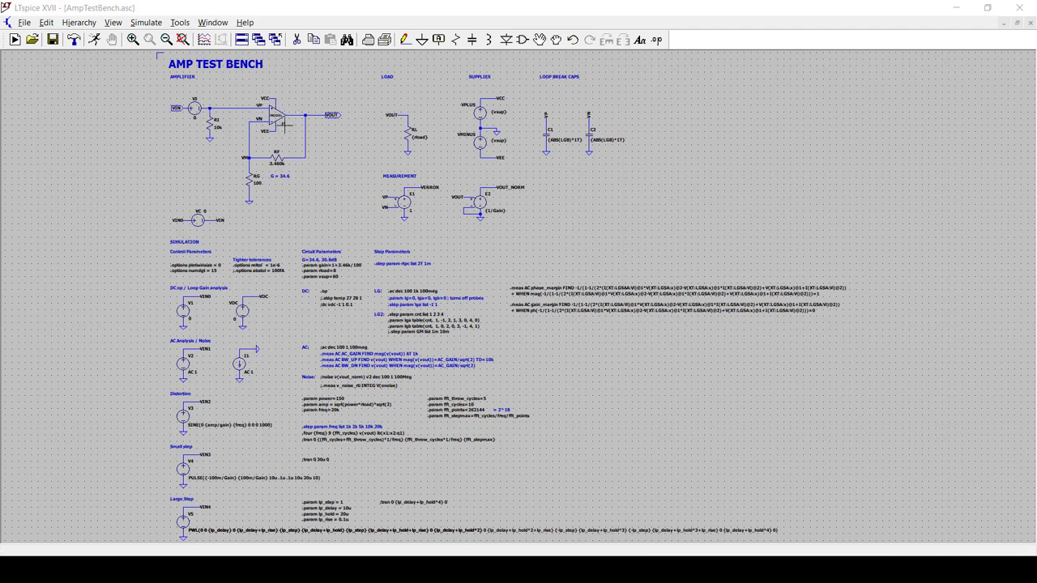
- Descend into the XT op-amp to open modelamplifier.asc, the two-stage GM model amplifier with 70p CC
left_click(281, 118)
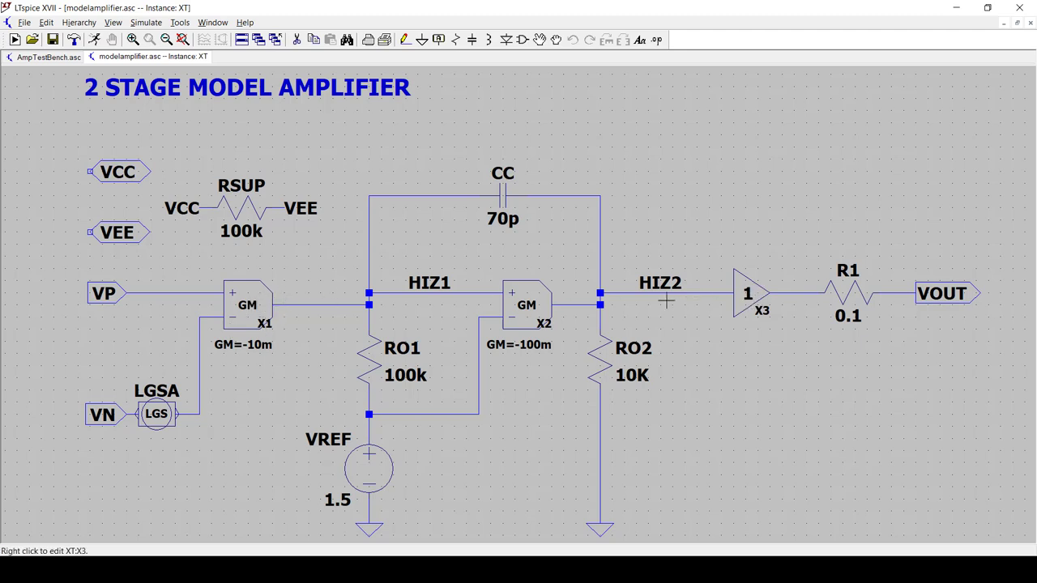
- Peek inside the X1 transconductance and X3 buffer blocks, then close modelamplifier.asc
left_click(274, 297)
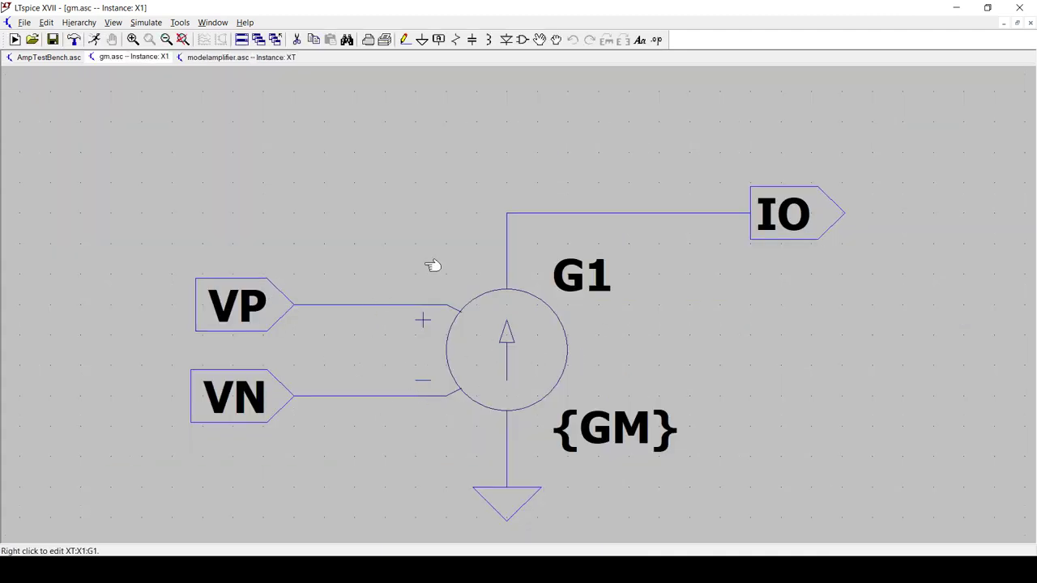
left_click(1030, 25)
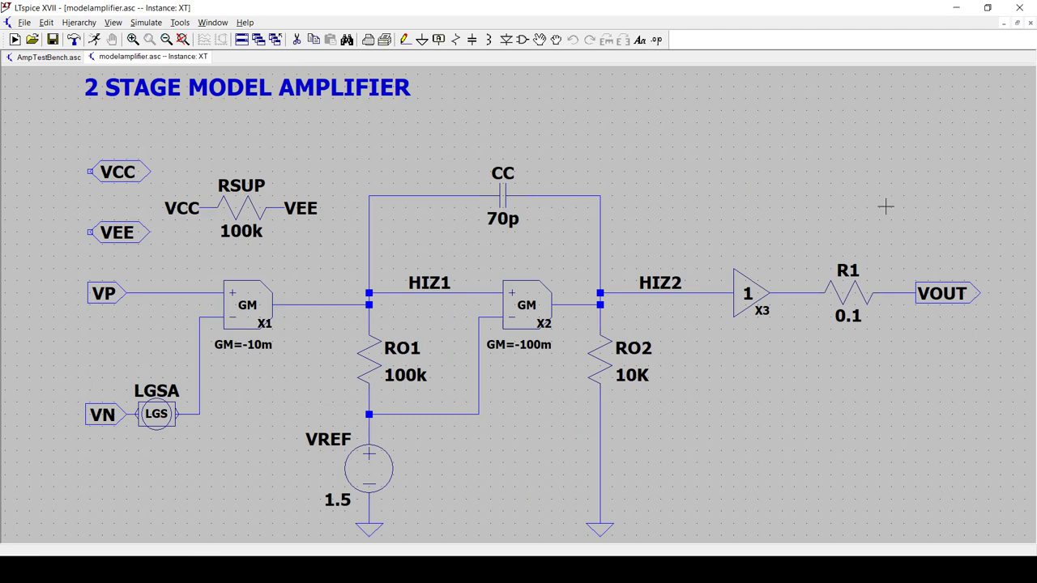
left_click(763, 302)
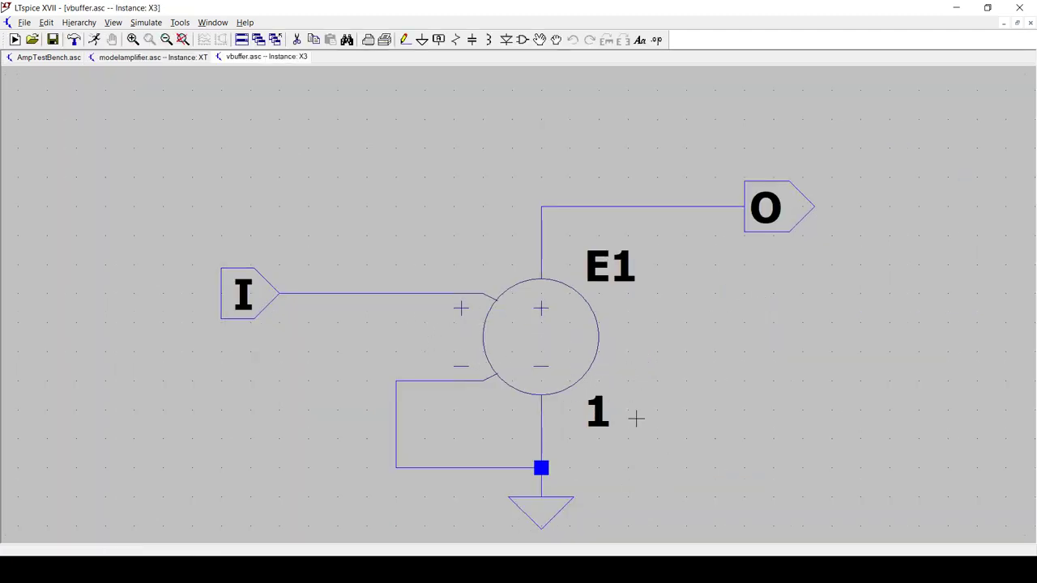
key("ctrl+w")
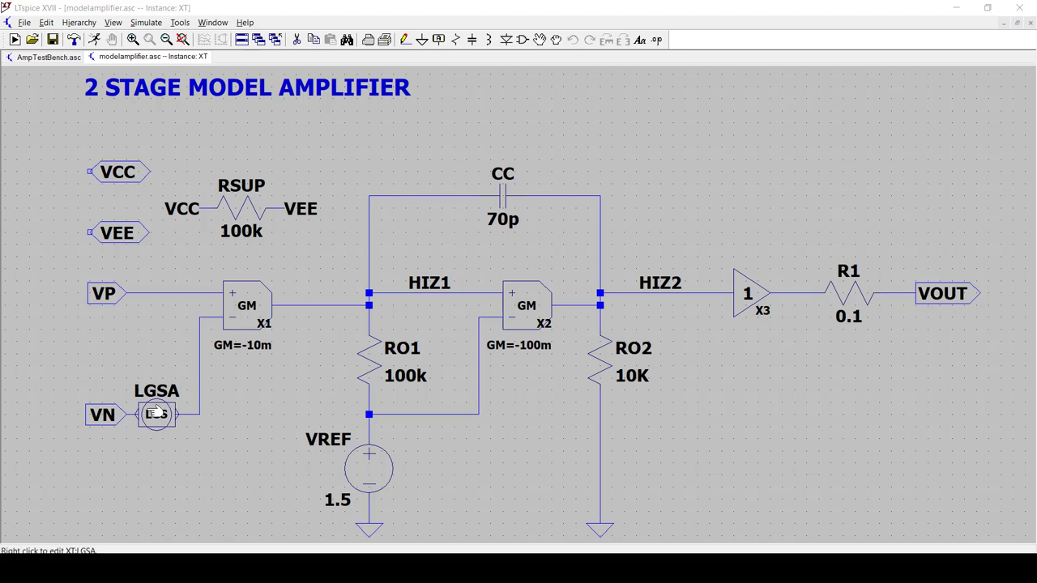
left_click(1030, 46)
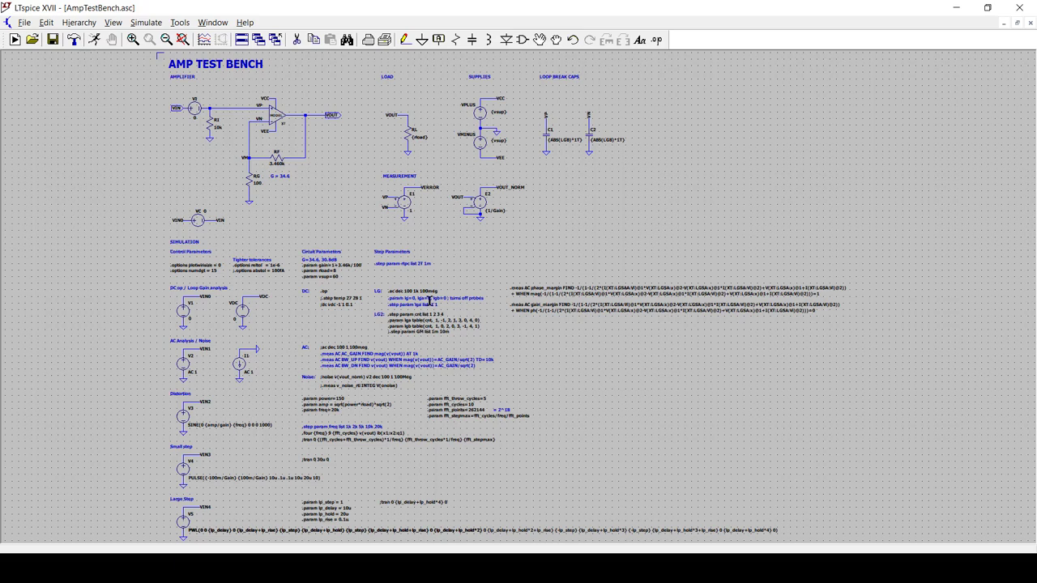
scroll(429, 308, "up", 3)
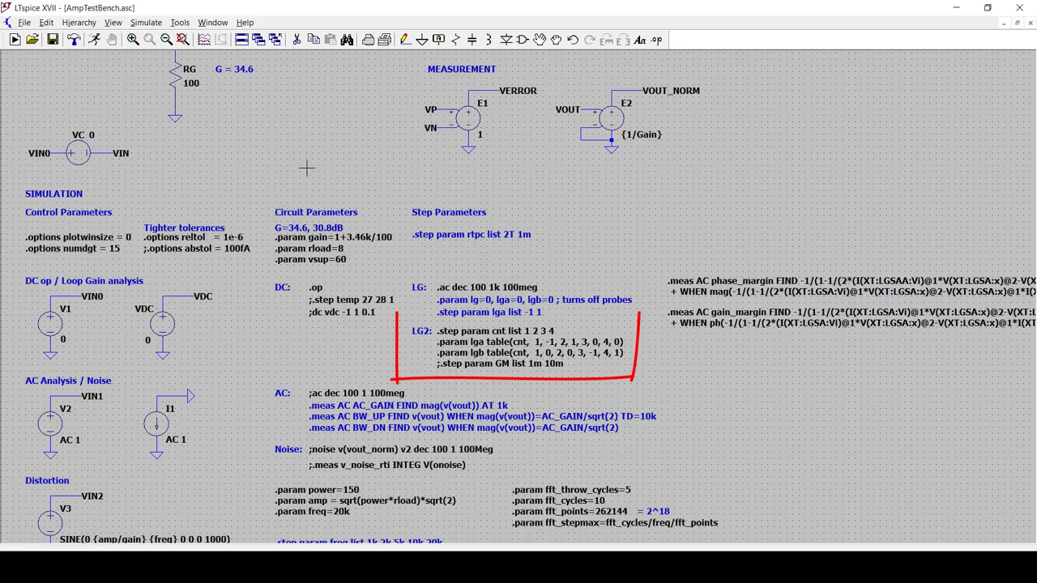
scroll(307, 167, "down", 3)
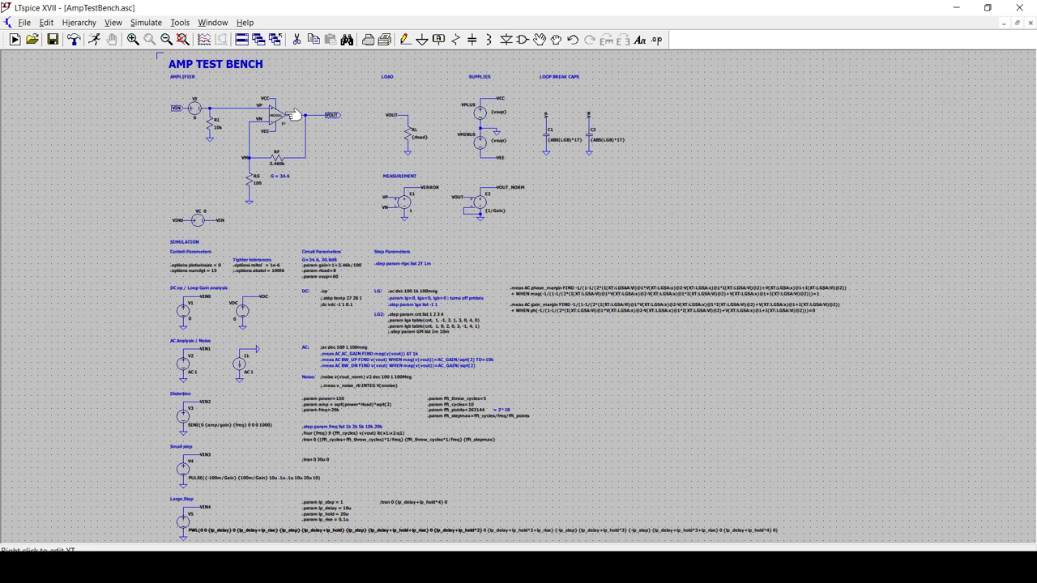
- Run the test bench simulation from the schematic's right-click menu
right_click(592, 231)
left_click(626, 239)
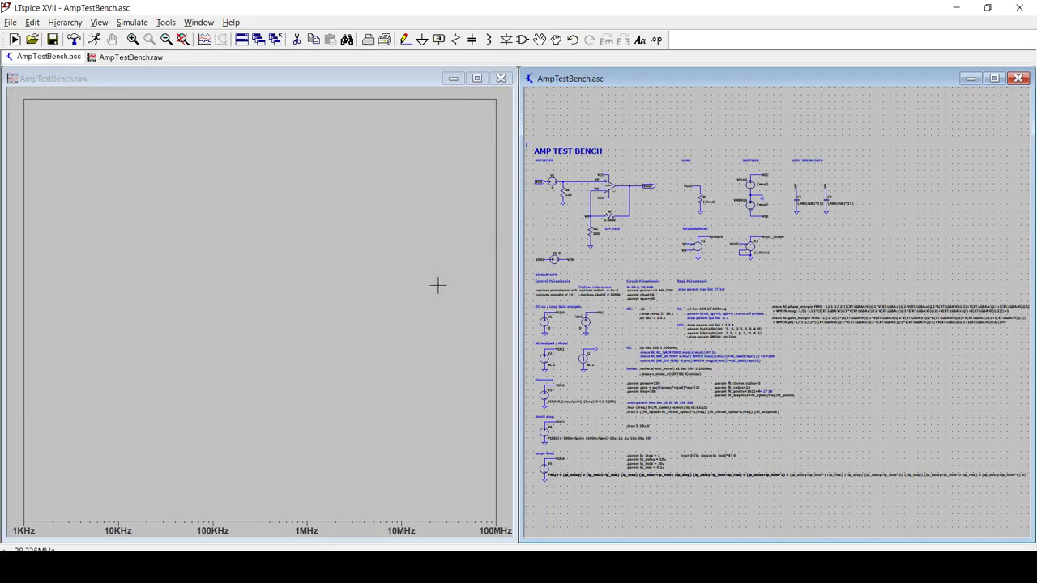
left_click(438, 288)
- Plot the lgsa() loop gain, then reopen the XT model amplifier subcircuit
key("ctrl+a")
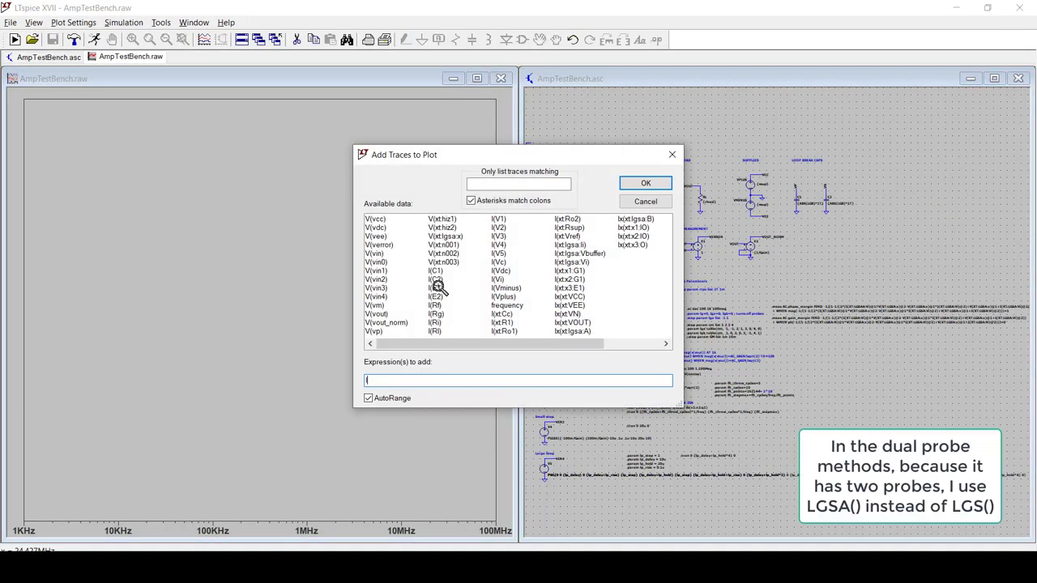
type("lgsa()")
key("Return")
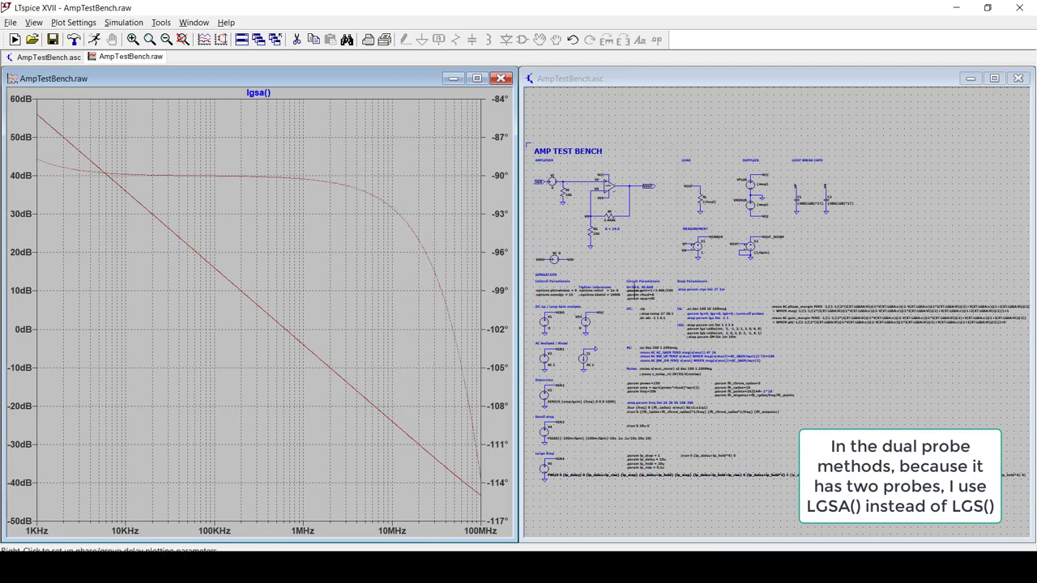
left_click(626, 226)
right_click(606, 188)
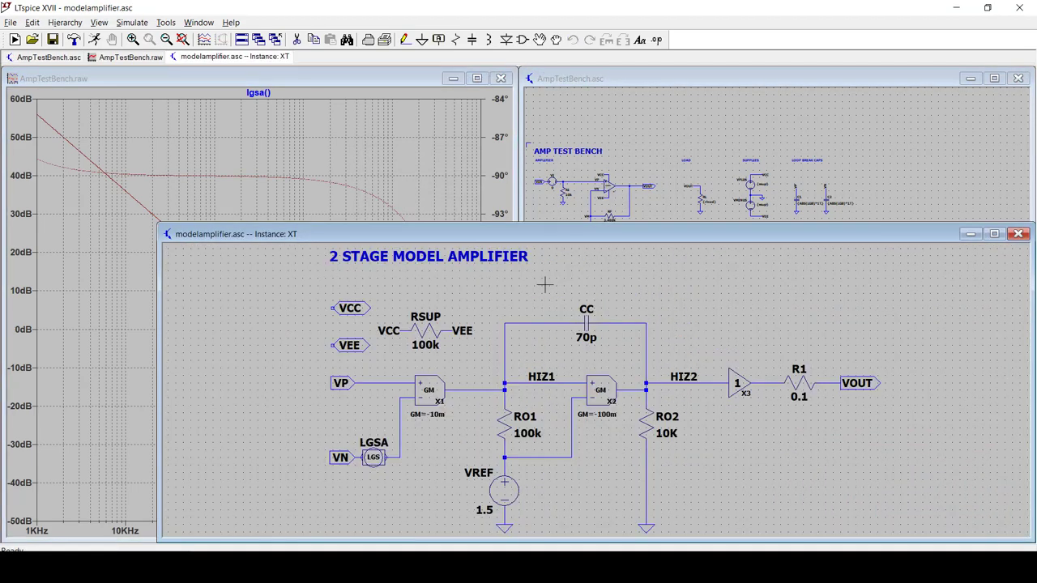
- Minimize modelamplifier.asc and zoom the AmpTestBench schematic beside the lgsa() plot
left_click(976, 235)
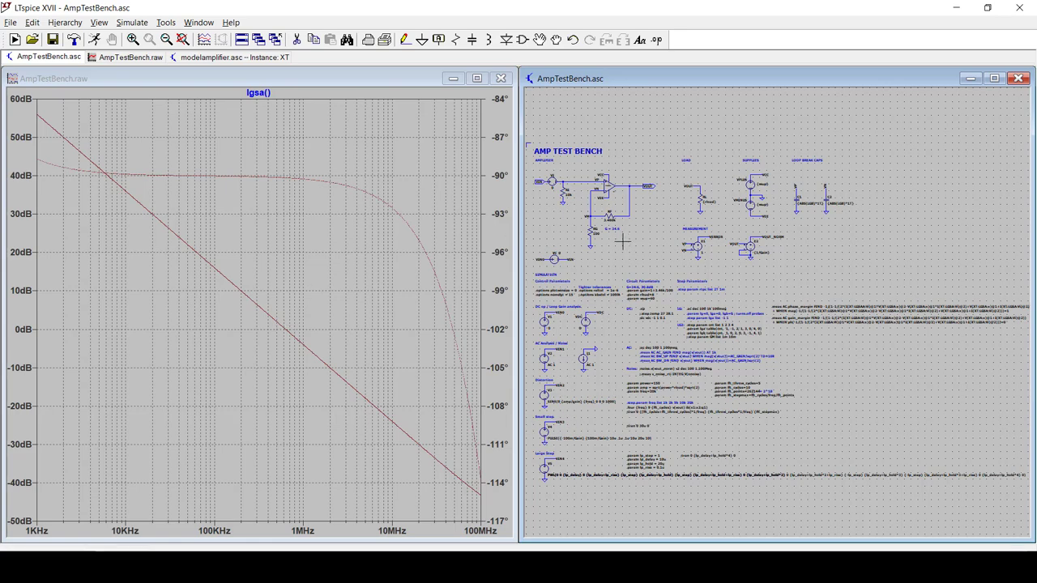
scroll(622, 243, "up", 4)
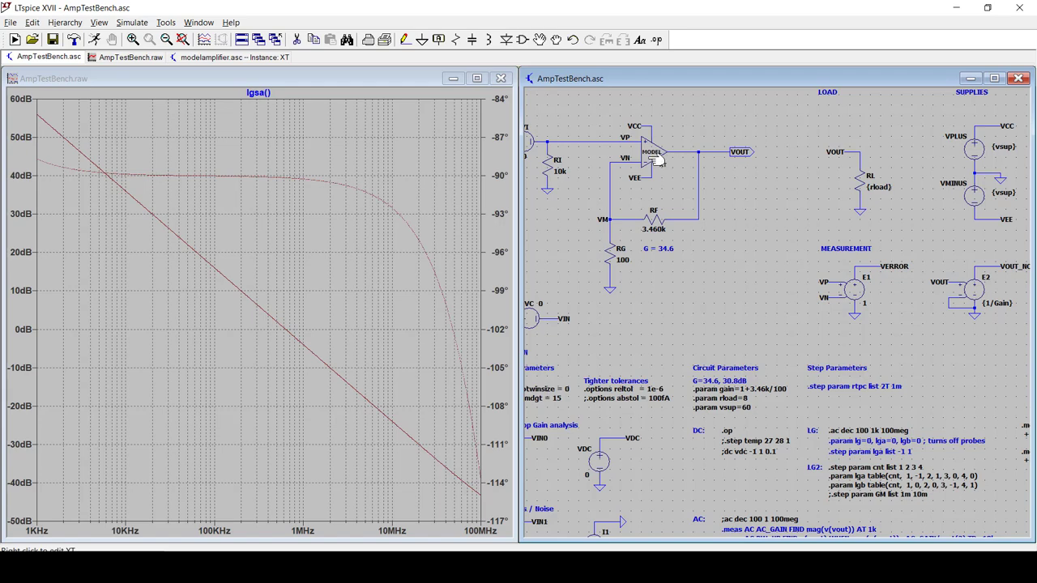
- Restore the model amplifier, change X1's GM=-10m to GM=-{GM}, and close it
right_click(660, 161)
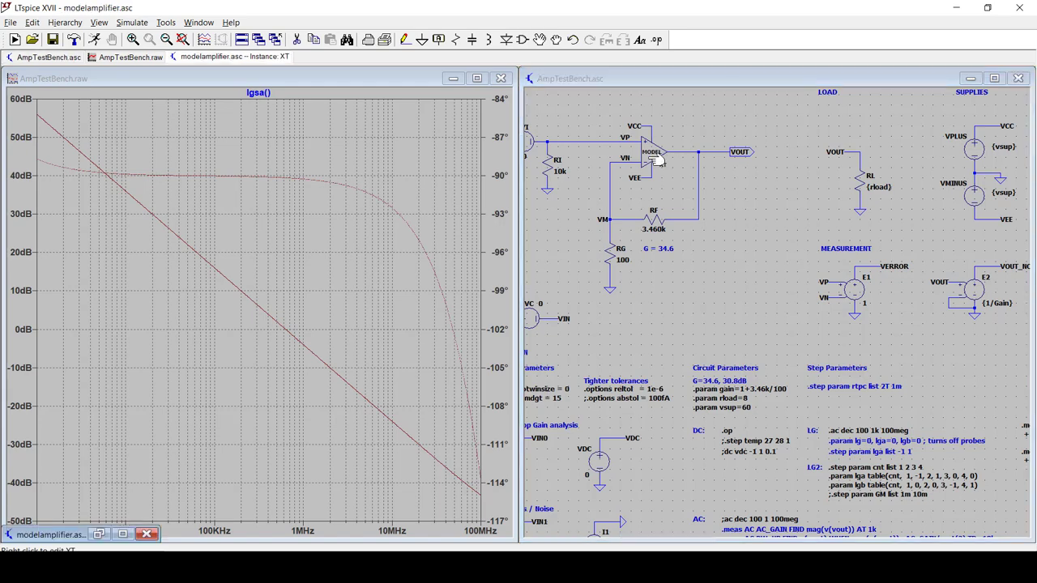
left_click(123, 534)
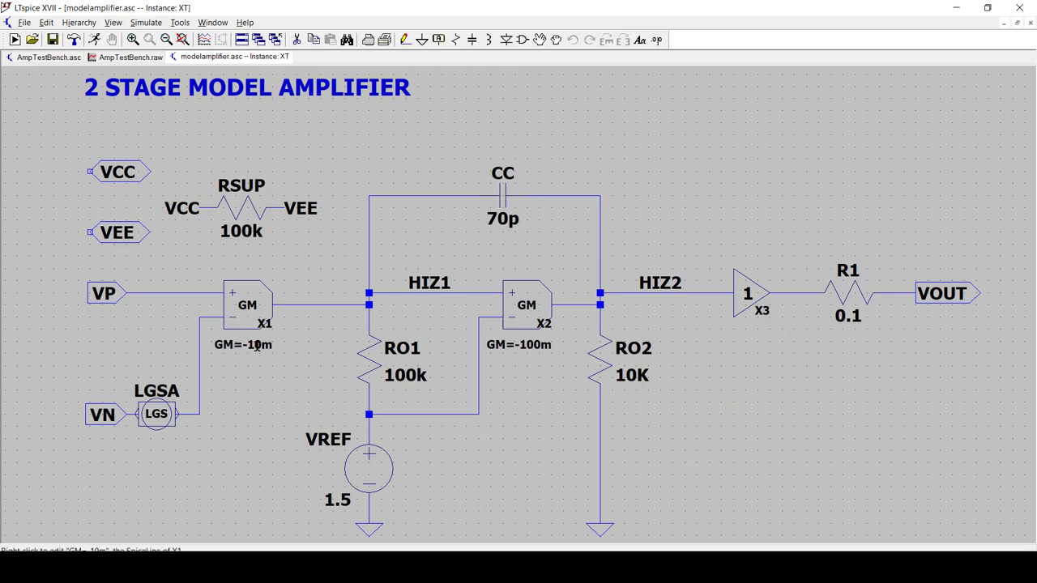
right_click(256, 346)
left_click_drag(424, 311, 457, 311)
type("(")
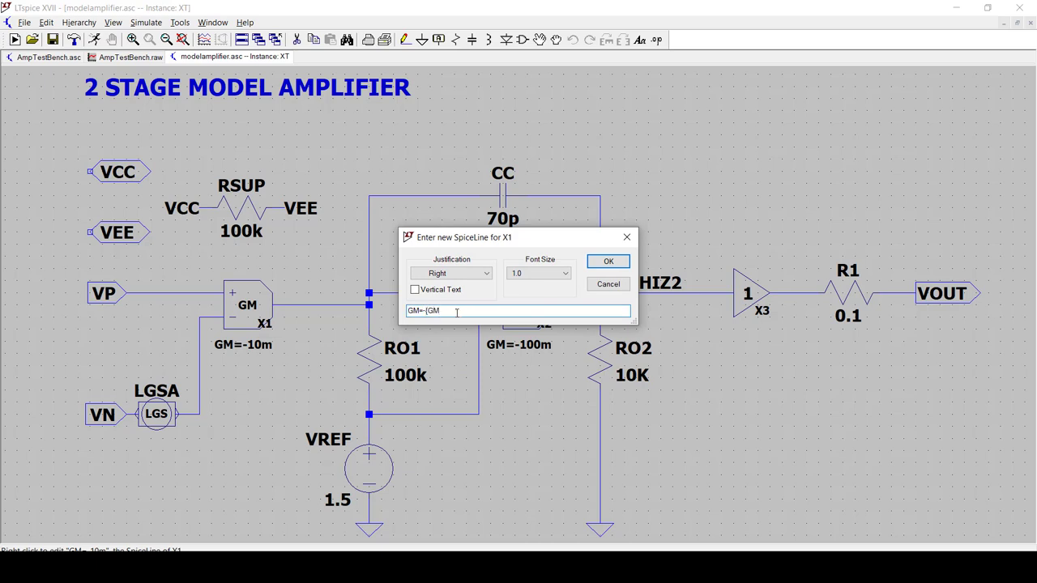
key("Return")
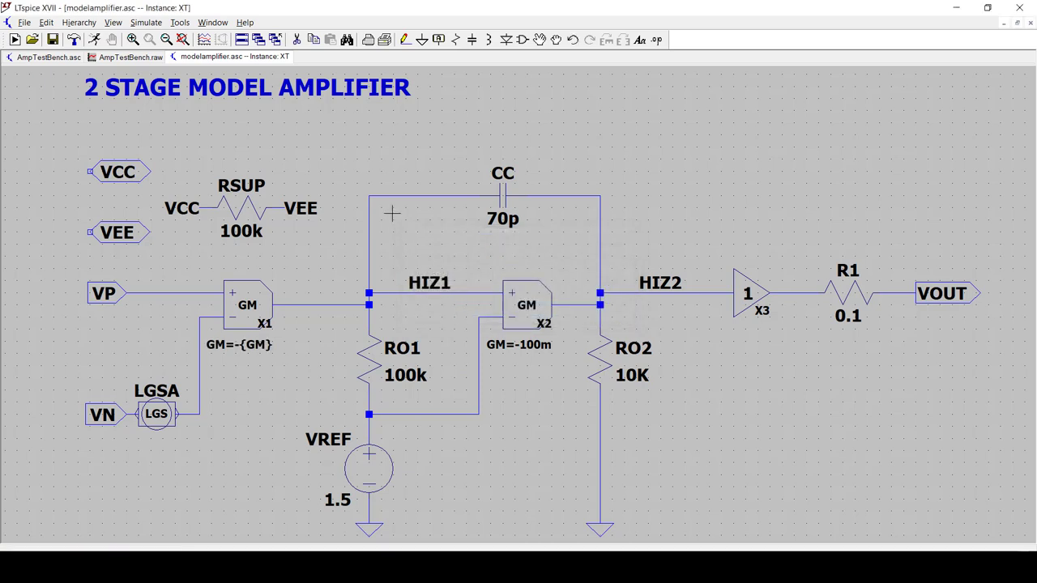
left_click(1029, 23)
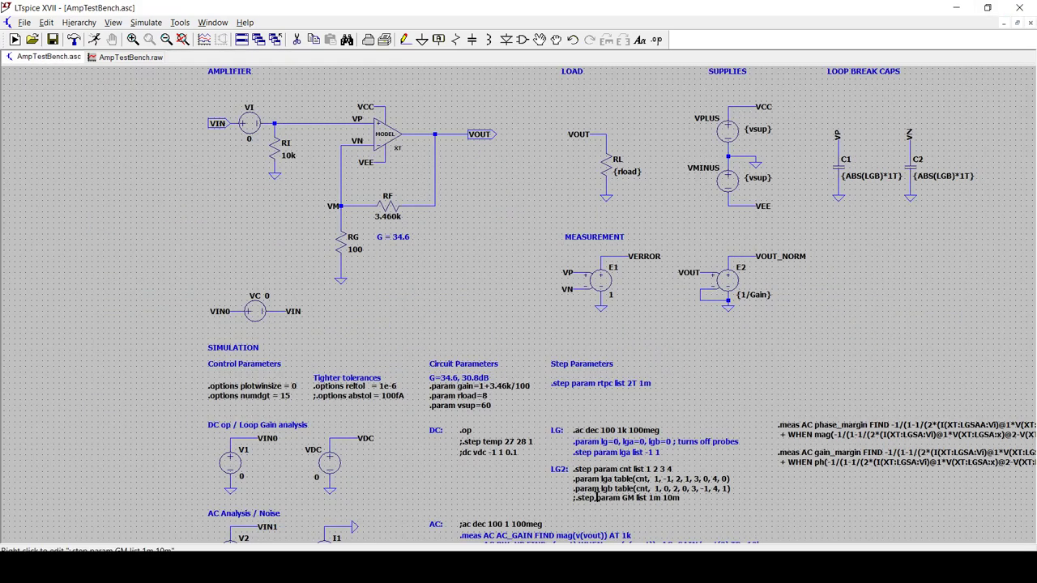
- Uncomment the .step param GM list 1m 10m directive by deleting its leading semicolon
left_click_drag(597, 499, 579, 464)
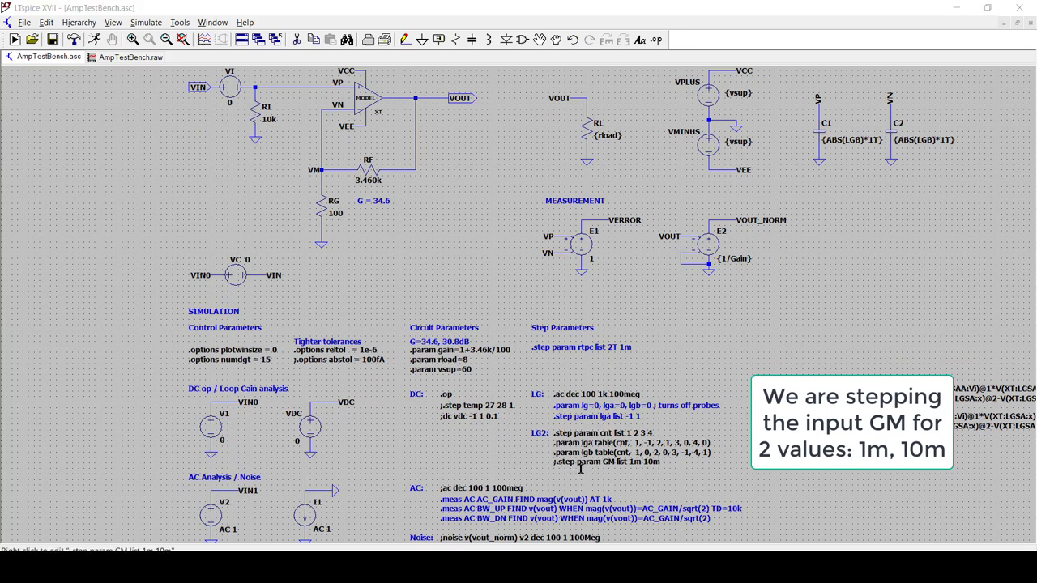
right_click(575, 463)
key("Home")
key("Delete")
key("Return")
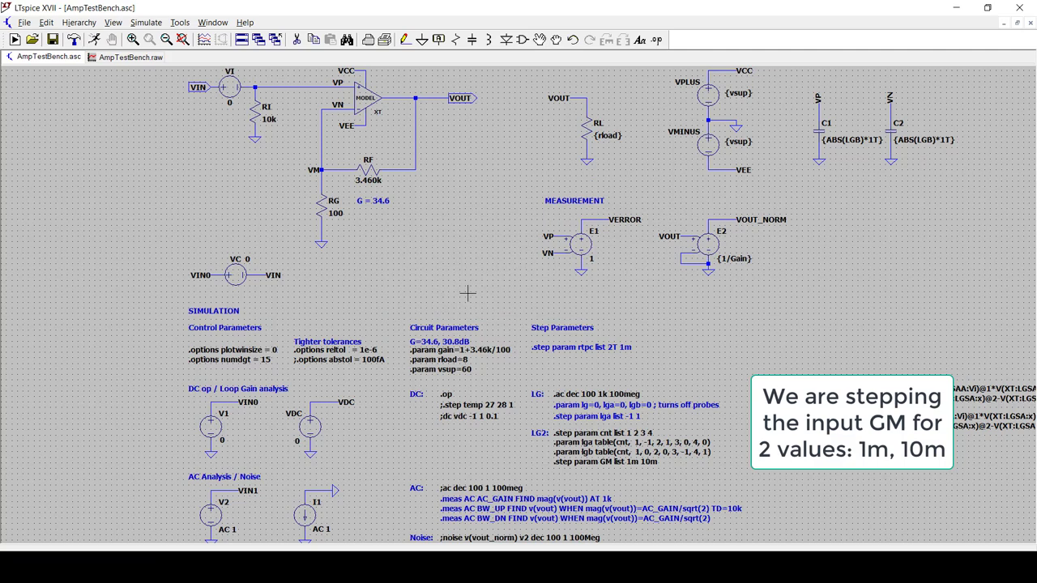
right_click(450, 260)
- Rerun the GM-stepped simulation and add the lgsa_2() trace next to lgsa()
left_click(467, 272)
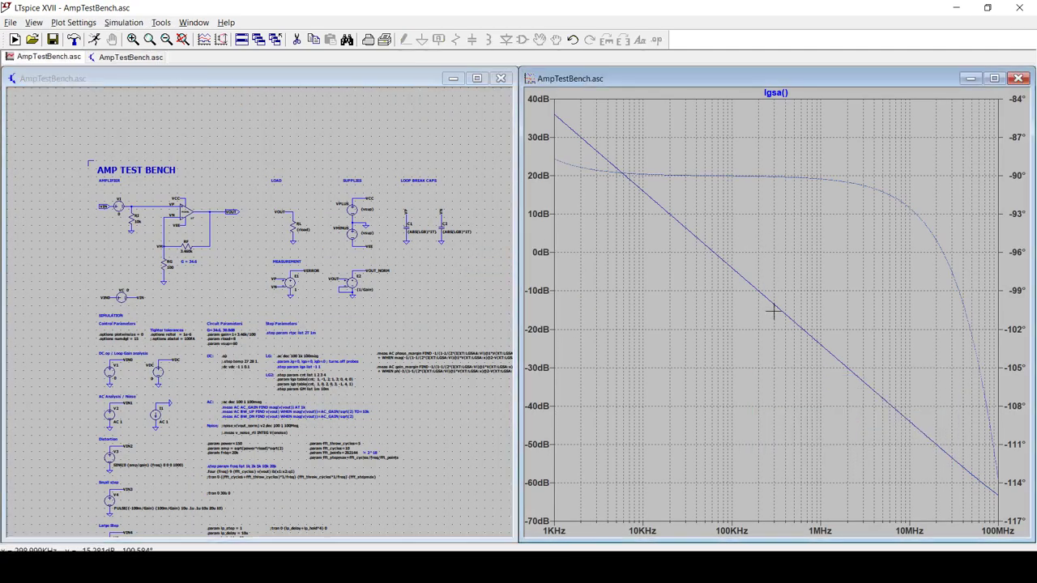
key("ctrl+a")
type("lg")
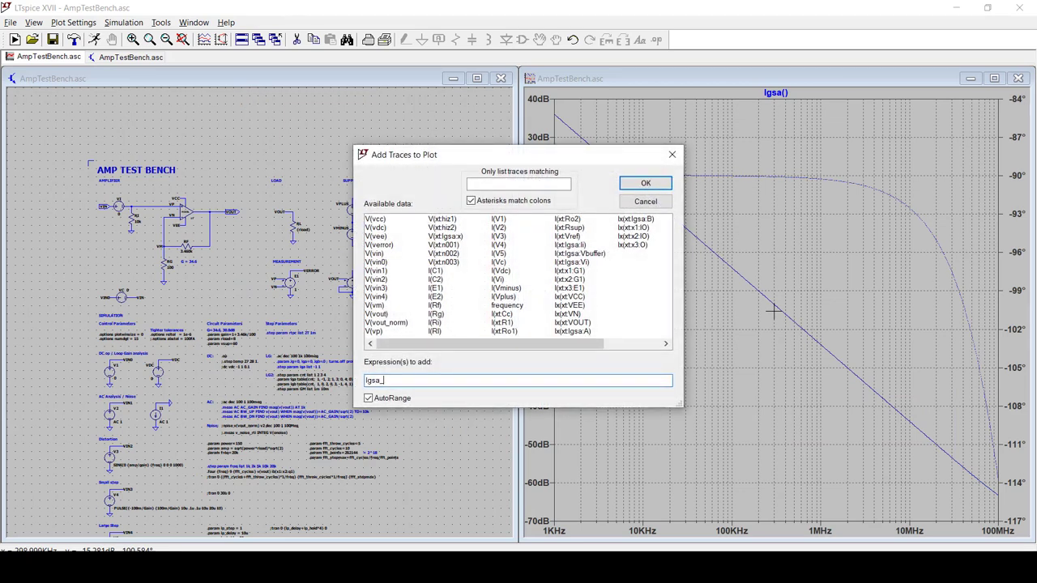
type("sa_2()")
key("Return")
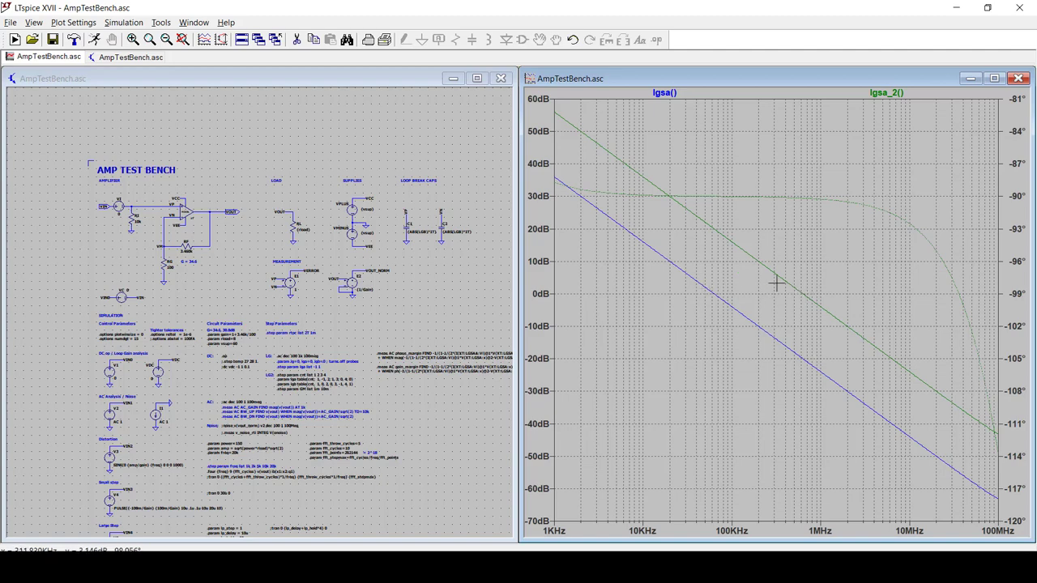
left_click(486, 270)
scroll(423, 272, "down", 3)
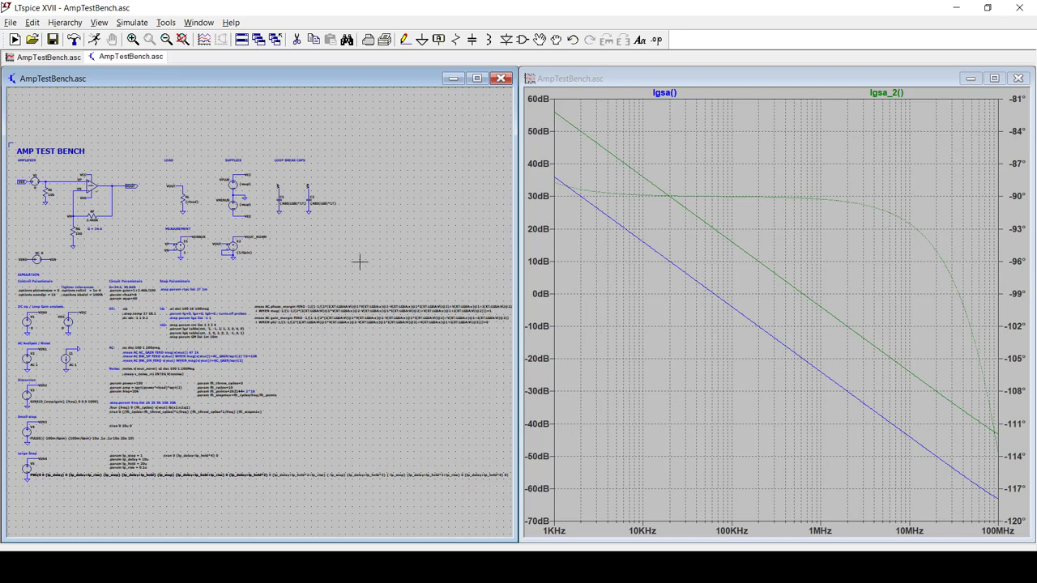
- Frame the AMP TEST BENCH and reopen the XT model amplifier enlarged
left_click_drag(275, 252, 426, 301)
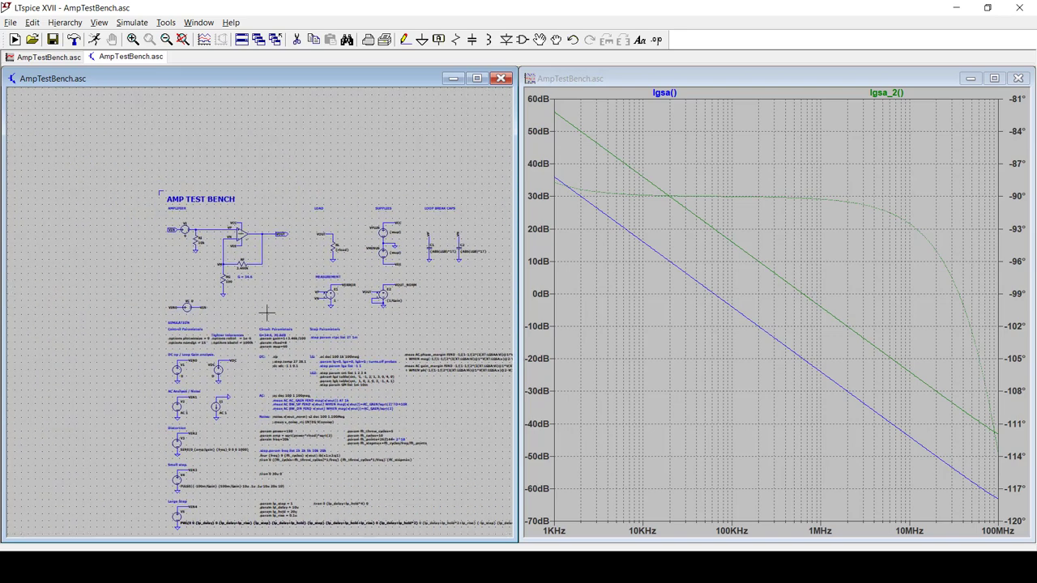
scroll(267, 313, "up", 2)
left_click_drag(289, 304, 360, 413)
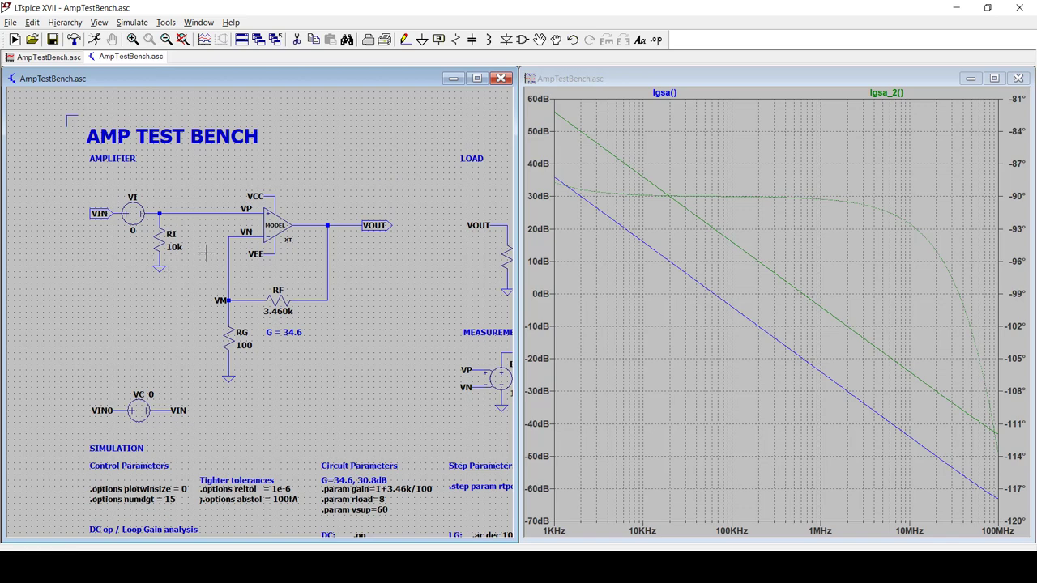
right_click(279, 230)
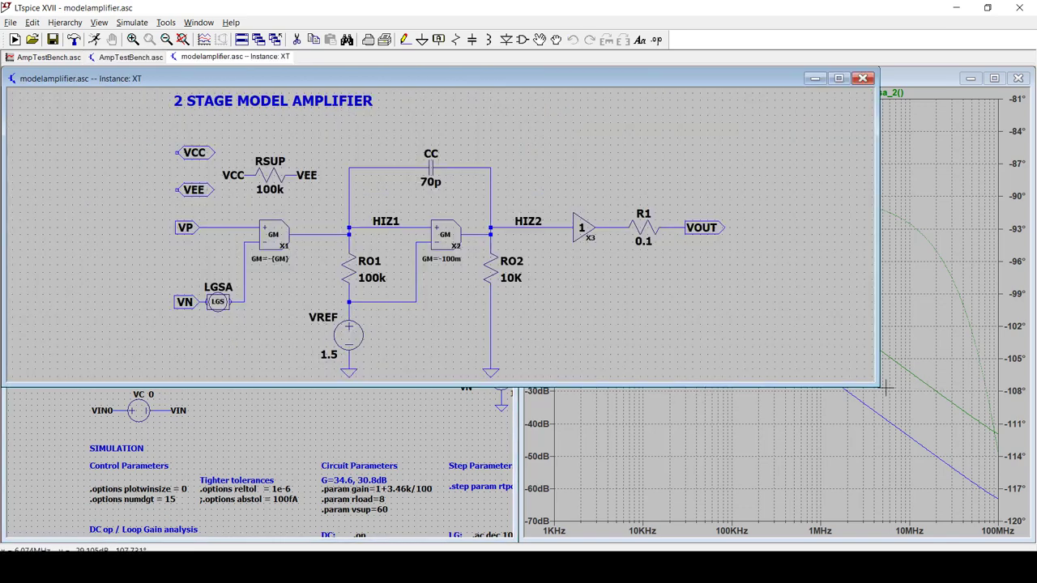
left_click_drag(879, 387, 1026, 536)
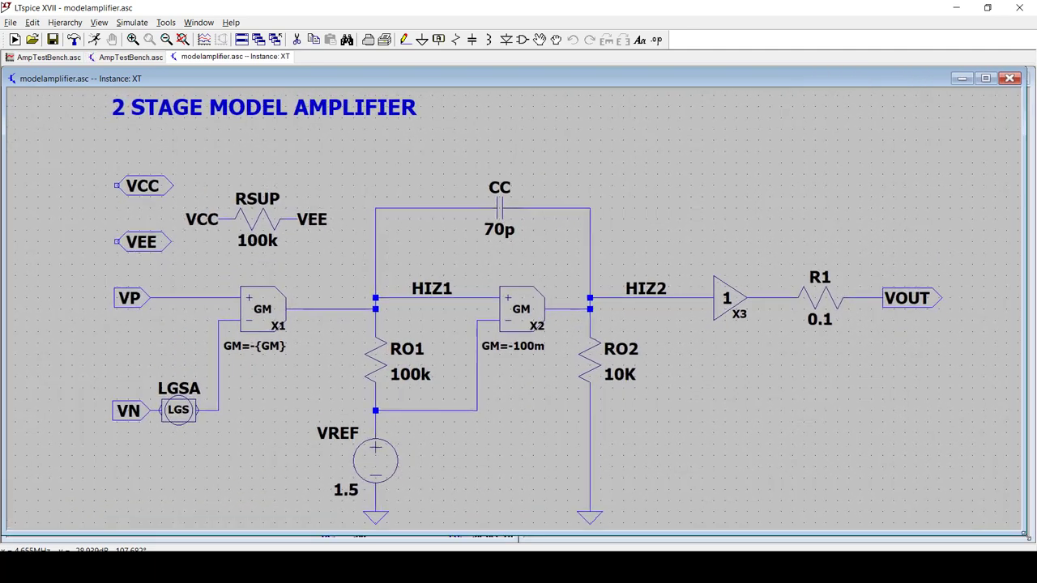
- Set X1's transconductance back to GM=-10m and close the model amplifier
right_click(277, 325)
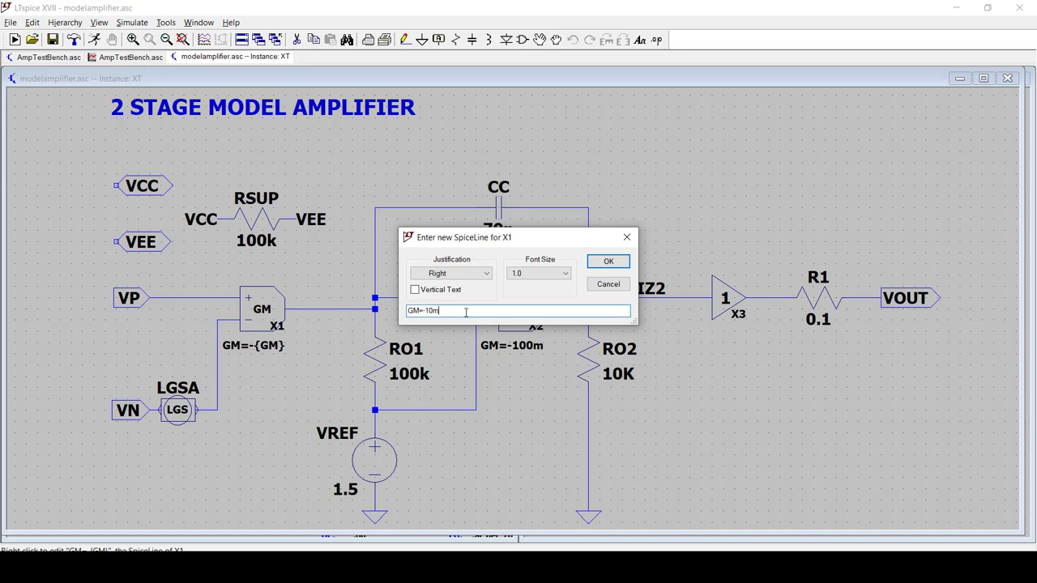
key("Return")
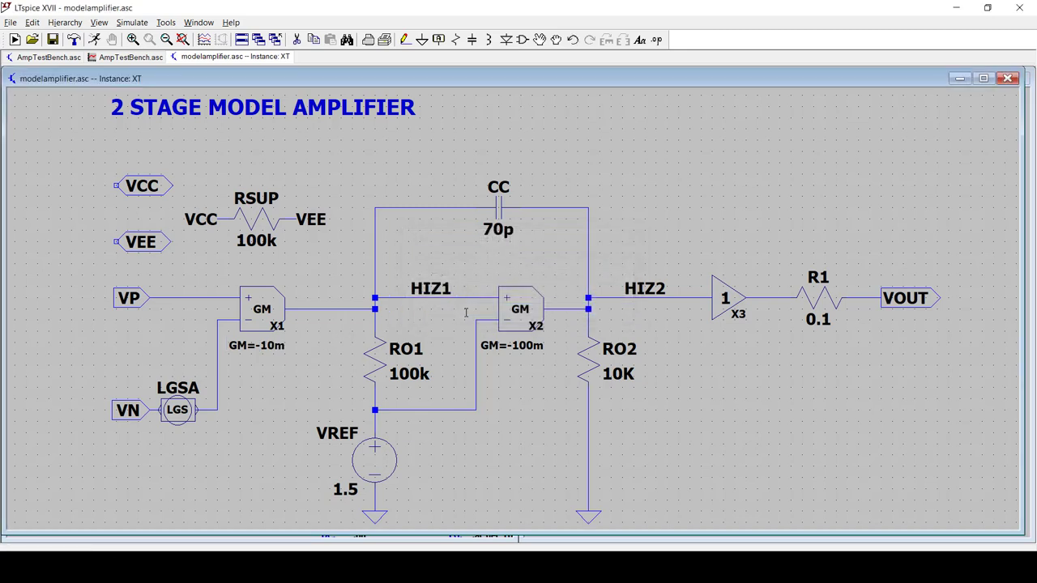
left_click(1006, 78)
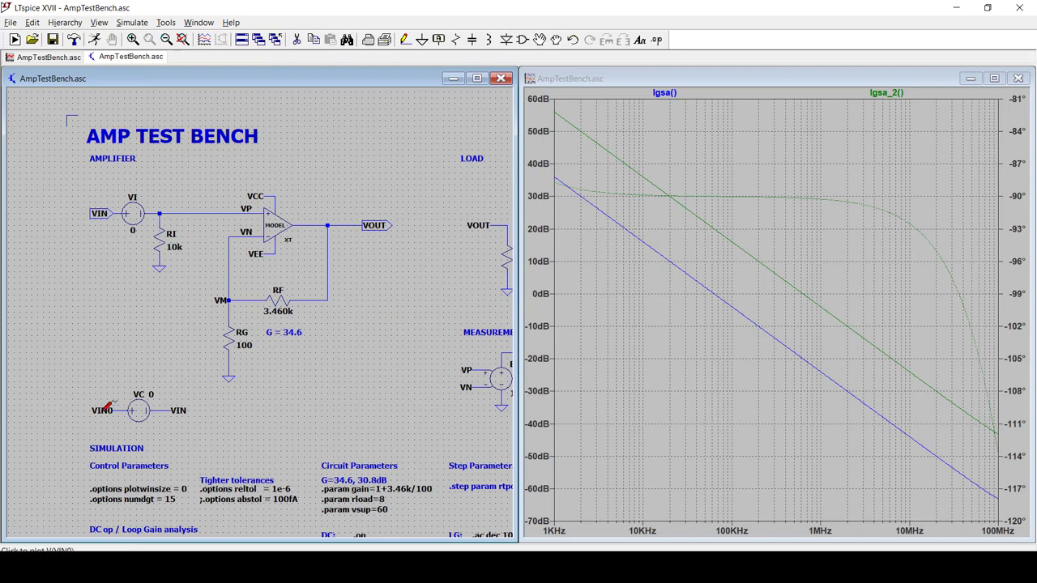
- Check the VIN0 net name, then switch to the other AmpTestBench window
right_click(102, 410)
key("Escape")
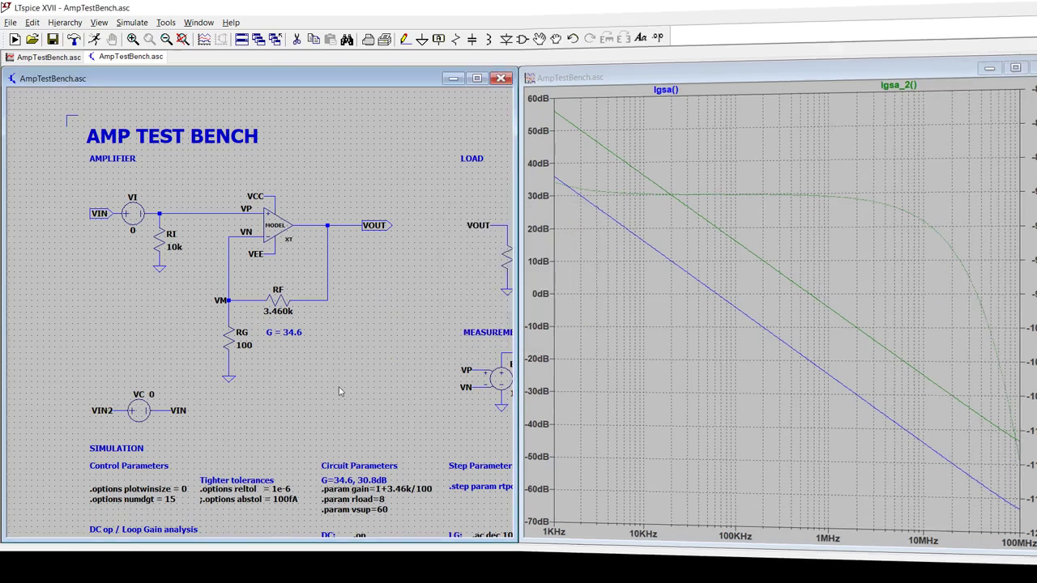
key("ctrl+Tab")
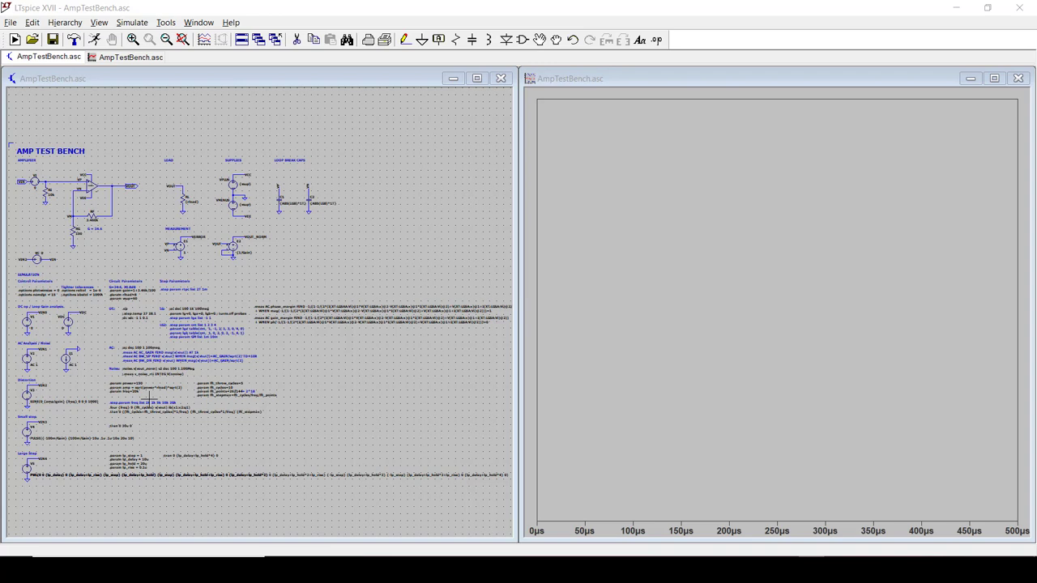
- Run the transient simulation and plot the V(vout) sine wave
left_click(396, 362)
right_click(399, 364)
left_click(420, 370)
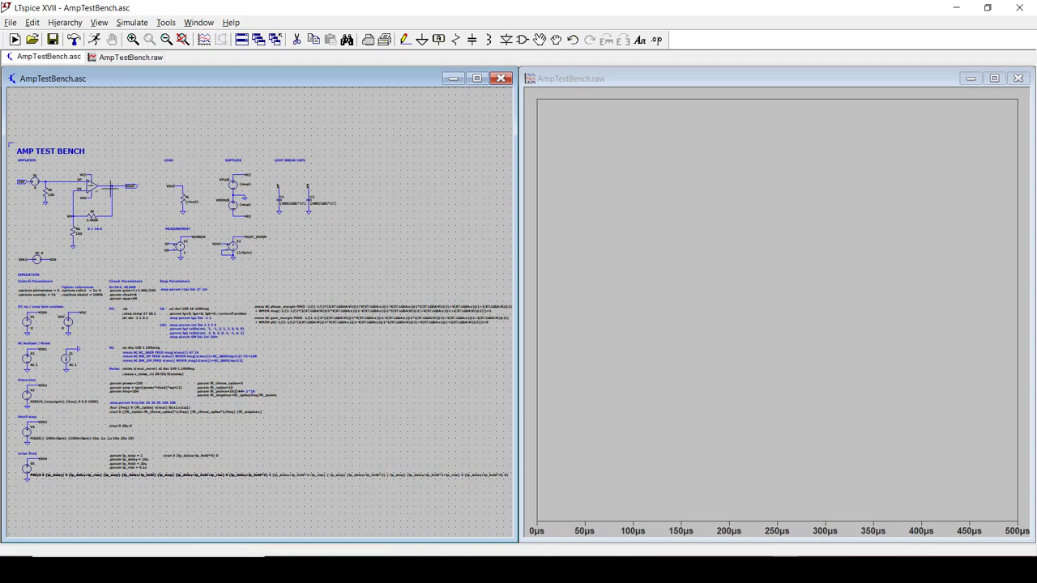
left_click(115, 186)
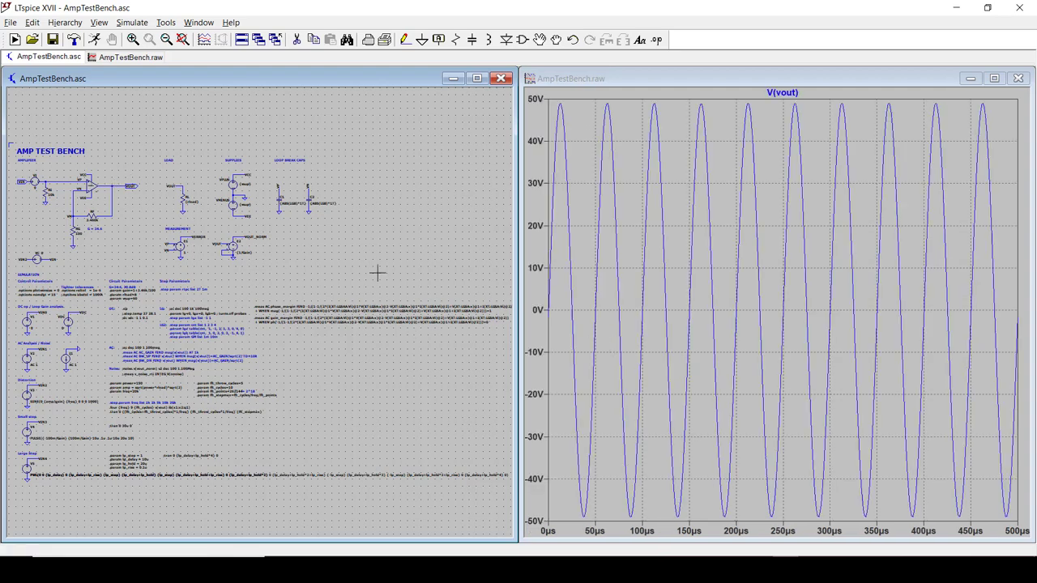
- Open the SPICE error log, highlight the THD values 0.000586% and 0.000000, then close it
key("ctrl+l")
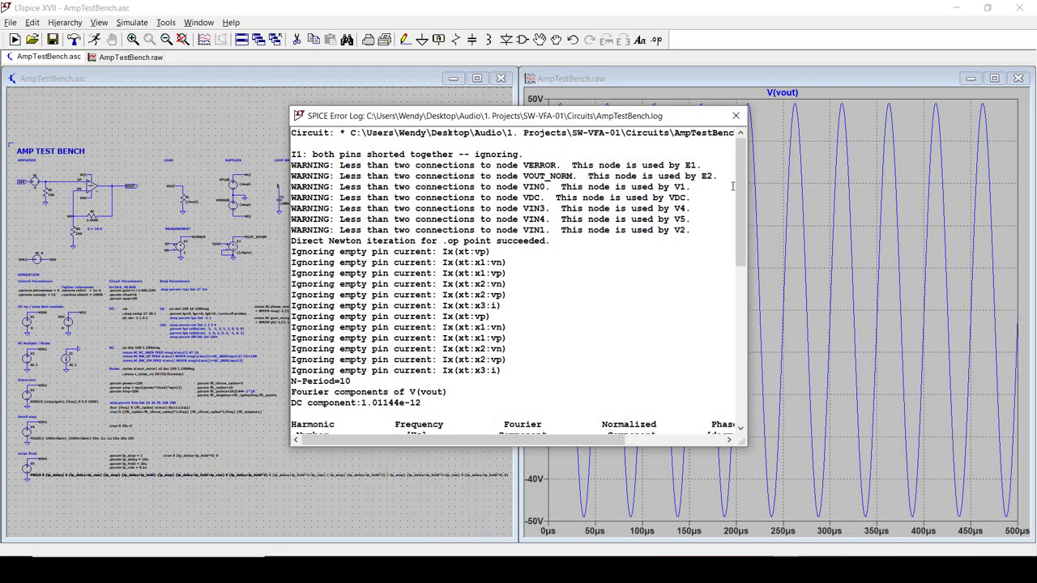
left_click_drag(742, 181, 743, 268)
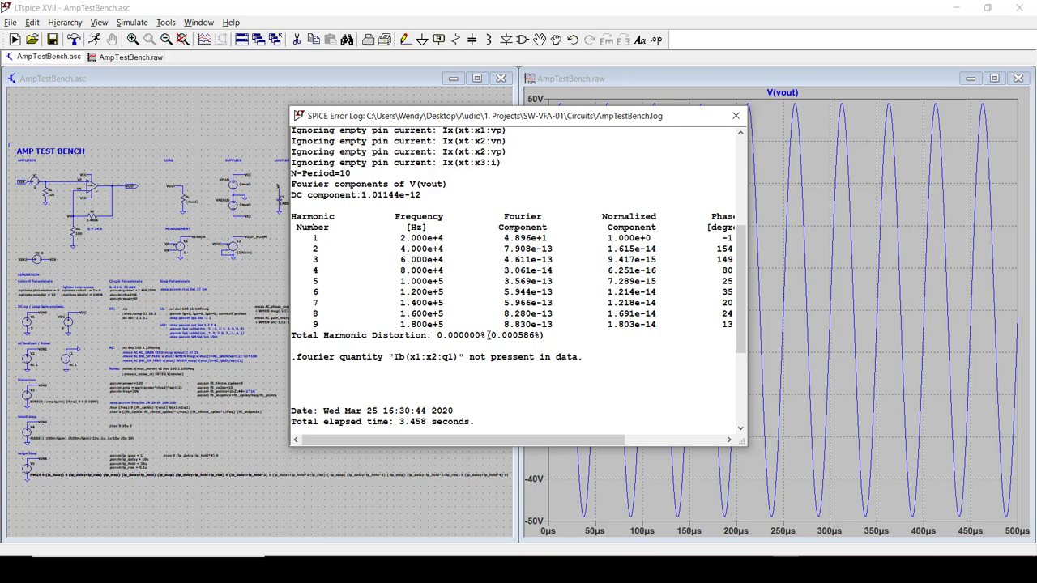
left_click_drag(488, 334, 545, 334)
left_click_drag(436, 335, 483, 338)
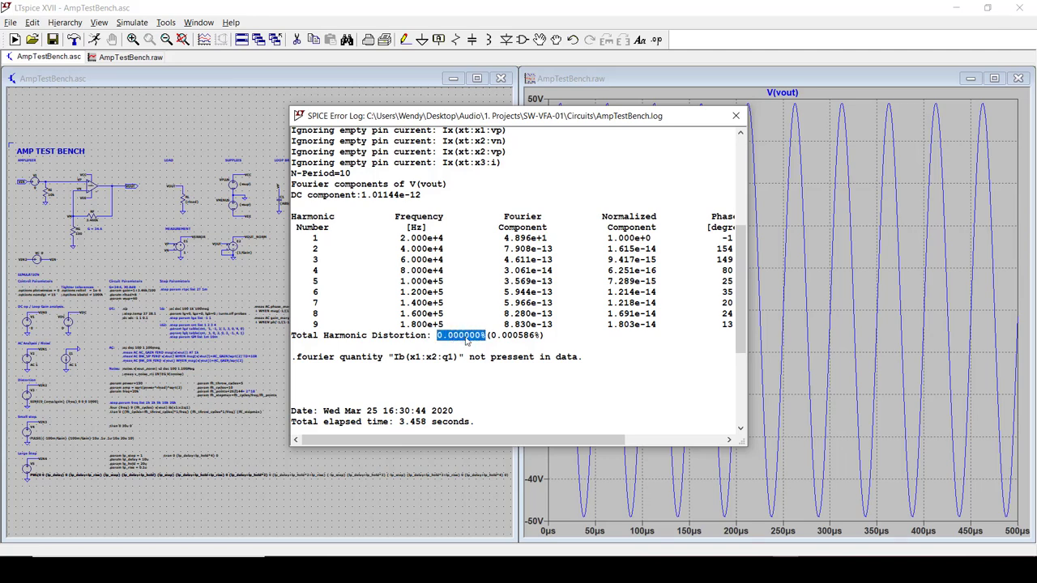
left_click(735, 115)
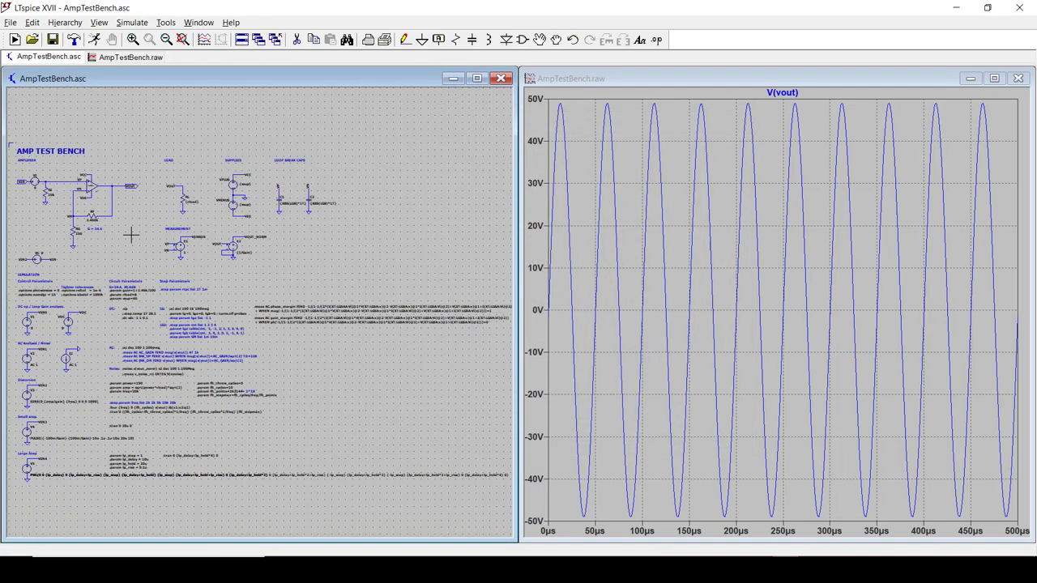
- Open the model amplifier inside XT and delete its first GM stage, X1, with its label
scroll(130, 234, "up", 3)
scroll(131, 235, "up", 3)
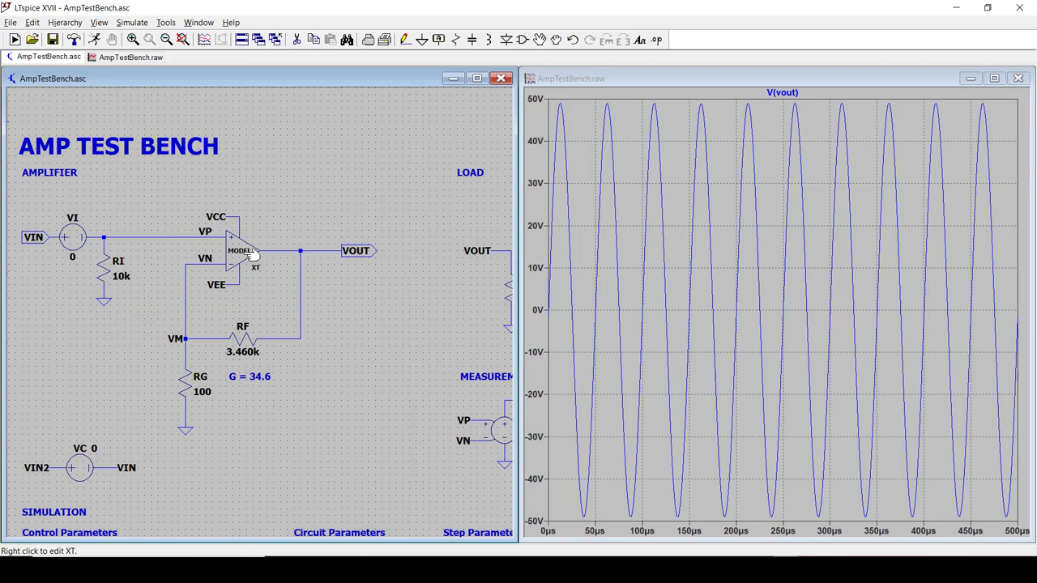
left_click(251, 256)
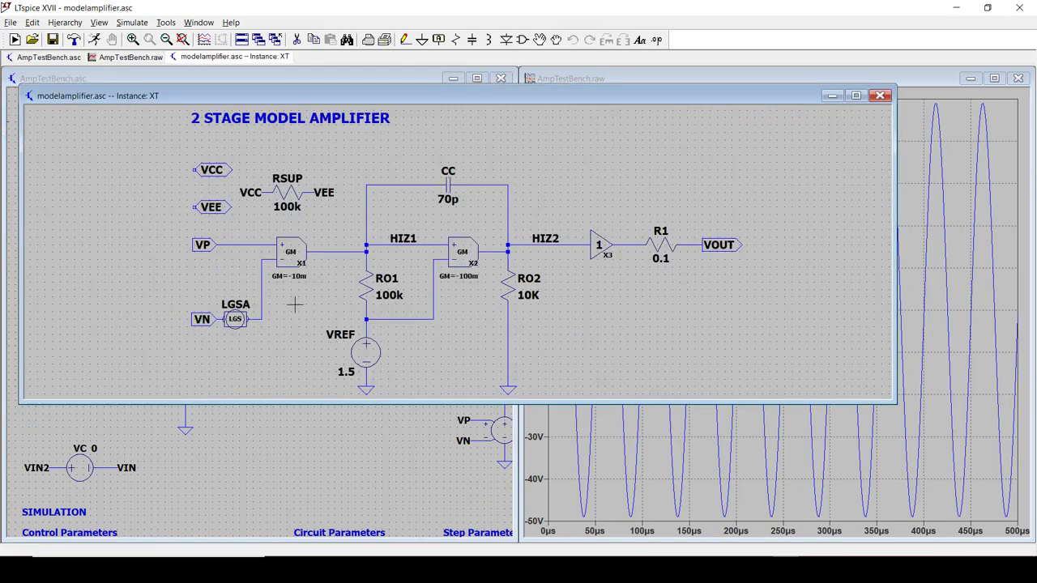
scroll(303, 308, "up", 2)
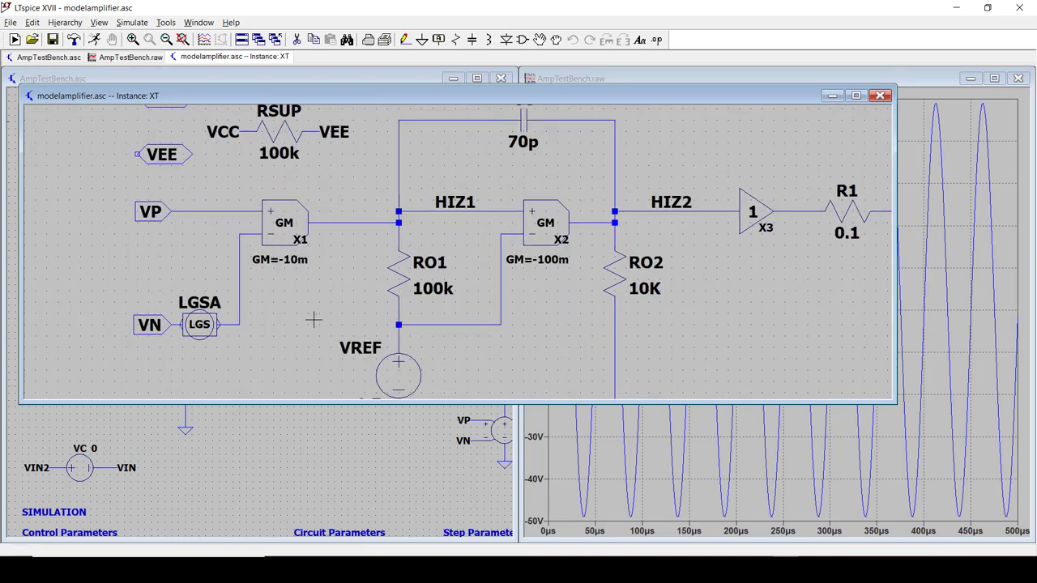
key("Delete")
left_click(296, 282)
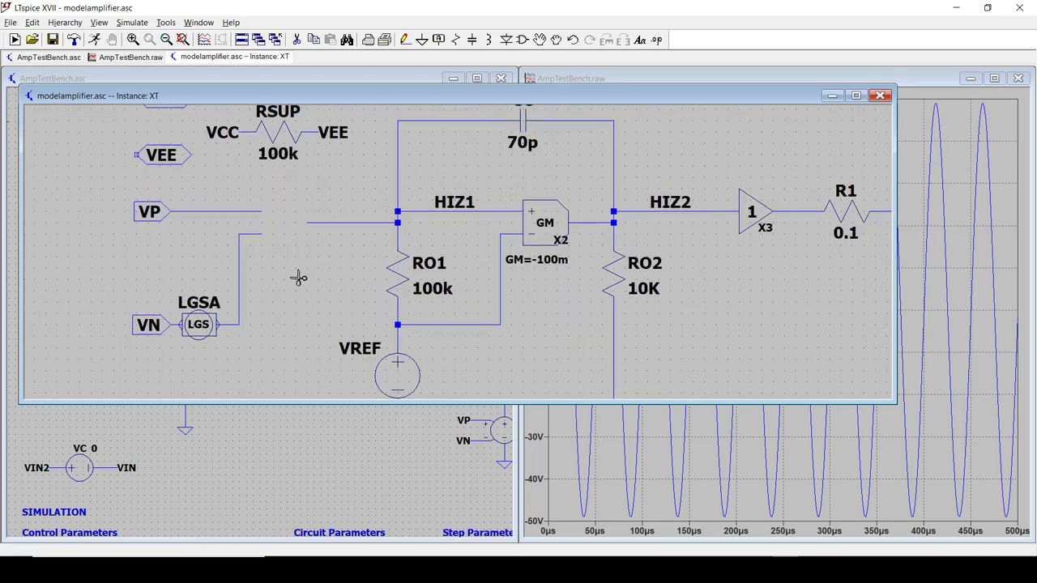
- Place the OpAmpPNPDiffpair6 input stage from the Input Stage folder between VP and HIZ1
key("F2")
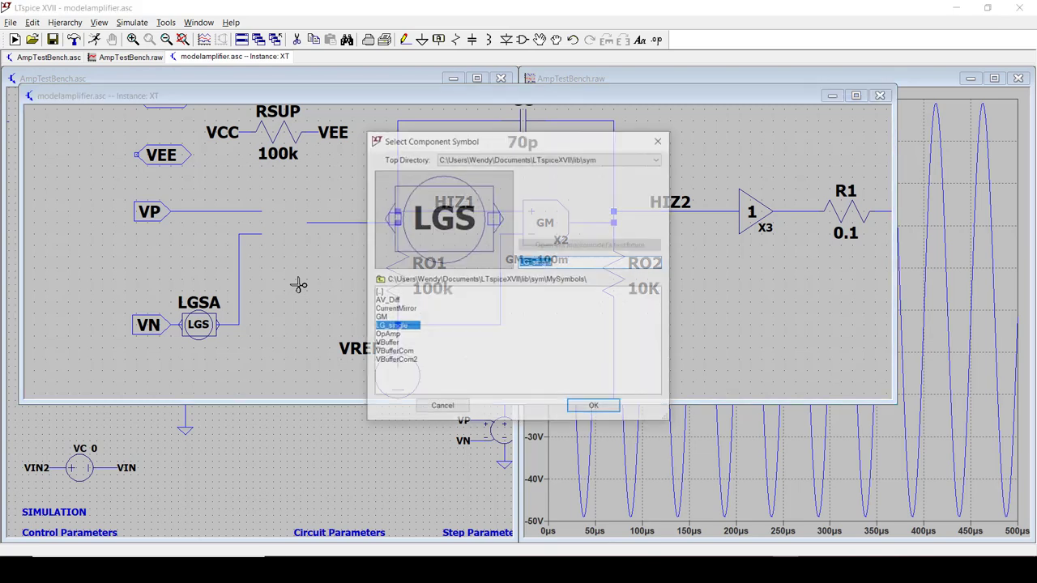
left_click(586, 159)
scroll(586, 160, "up", 1)
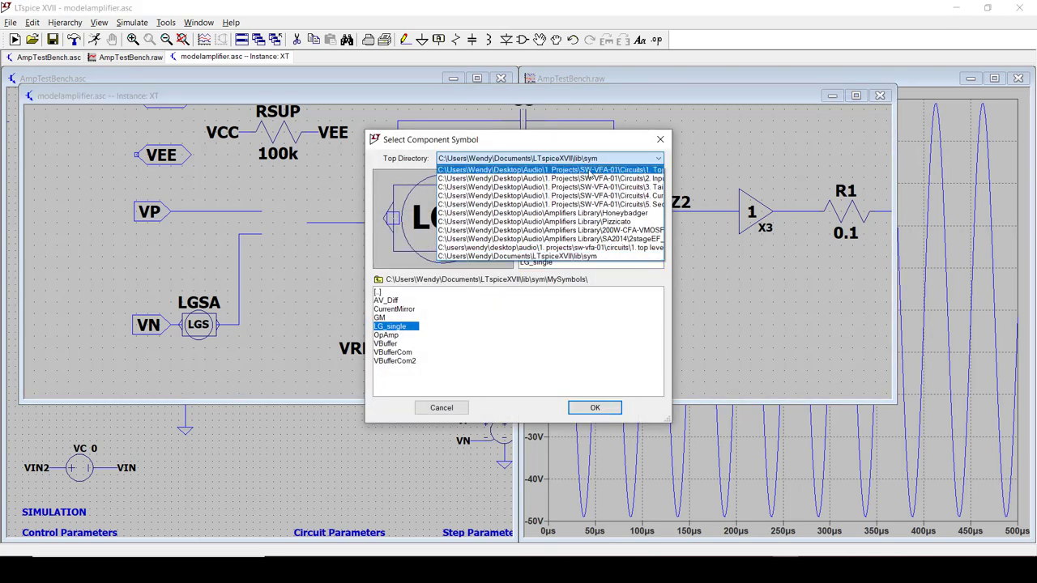
left_click(636, 178)
left_click(430, 370)
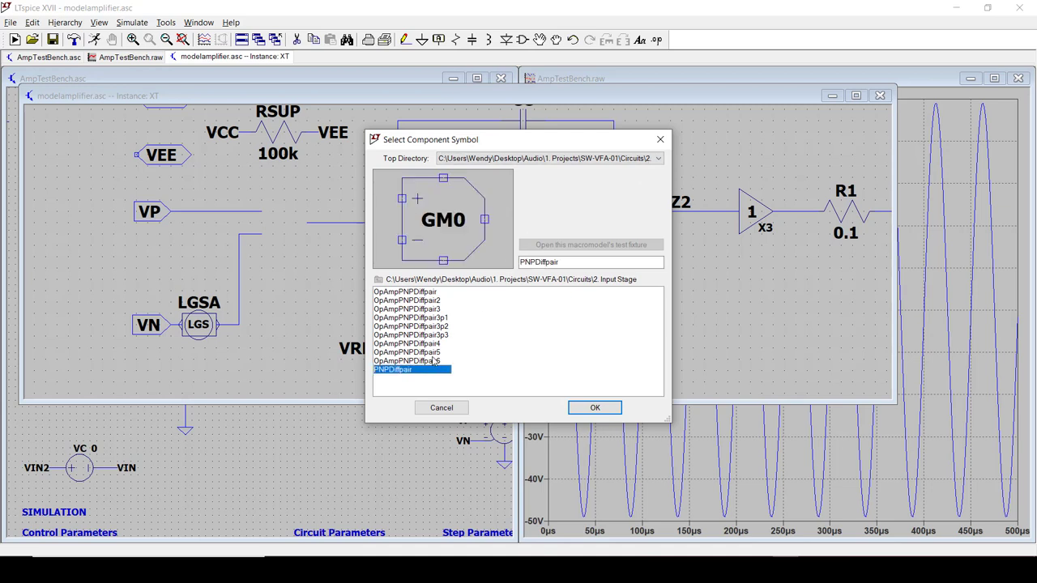
left_click(437, 361)
left_click(581, 409)
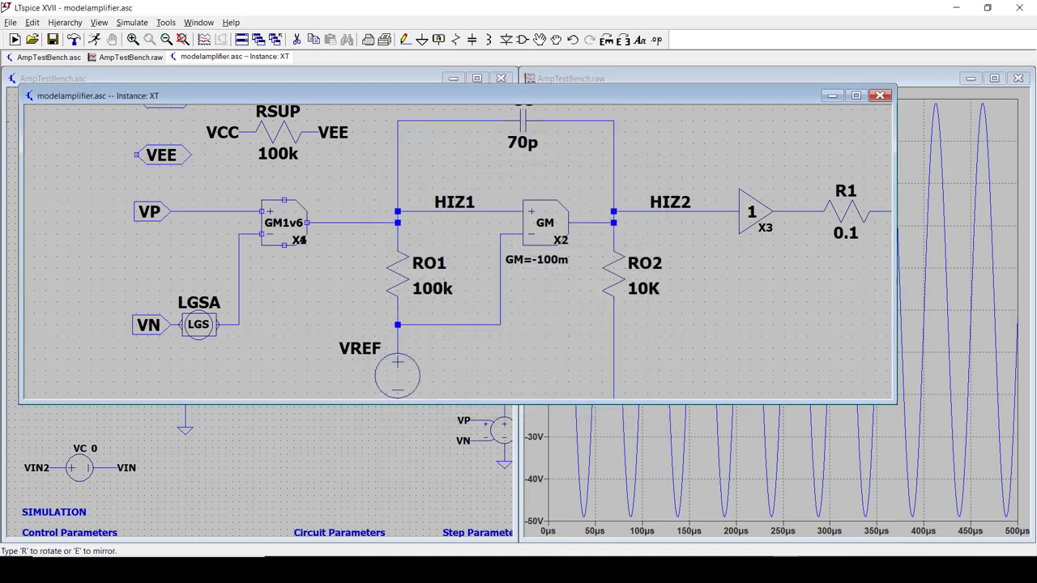
left_click(296, 219)
key("Escape")
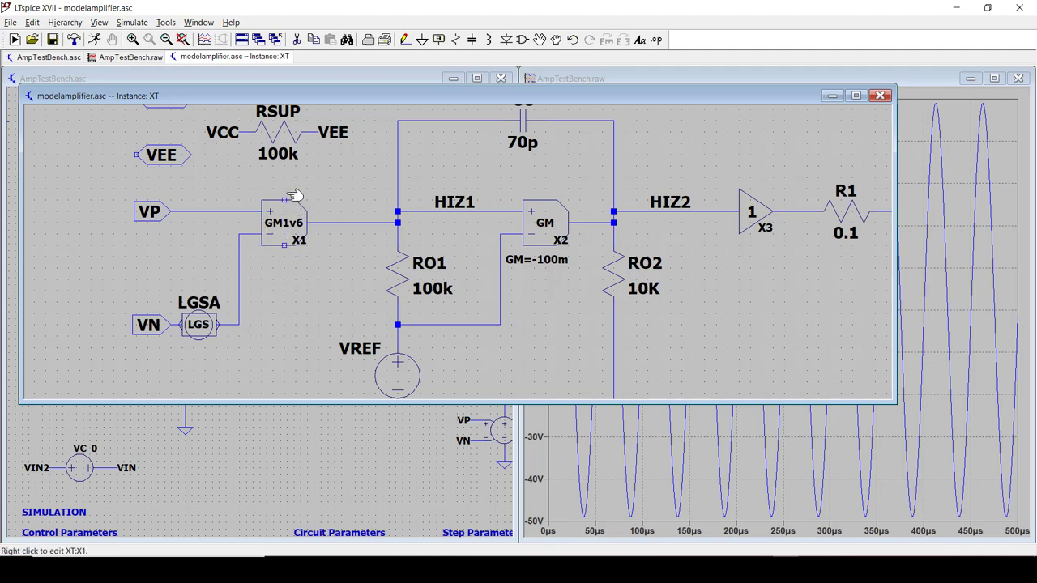
- Attach VCC and VEE net labels to the GM1v6 stage's top and bottom supply pins
key("F4")
type("VCC")
key("Return")
left_click(275, 192)
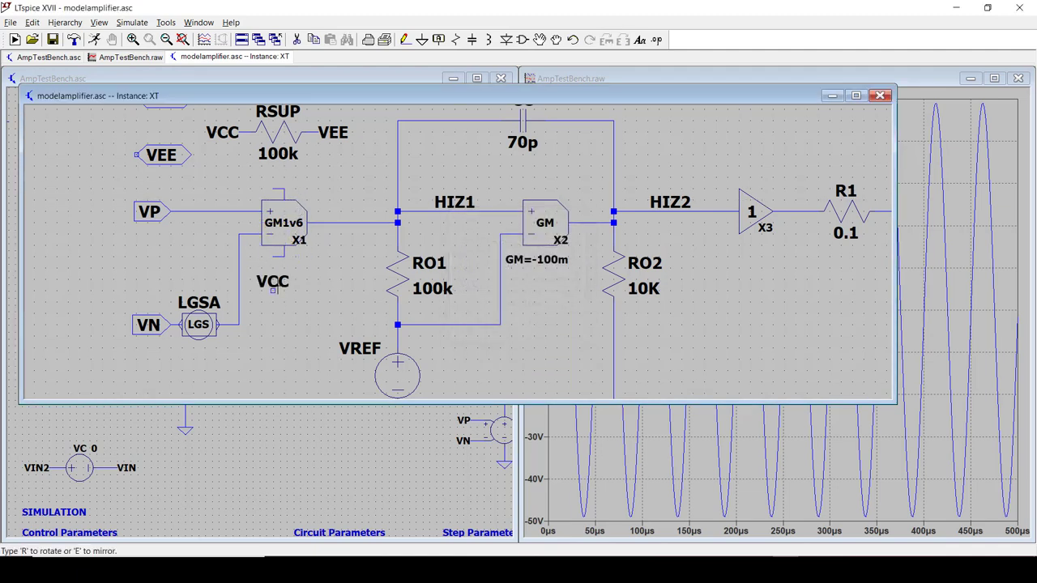
right_click(273, 254)
type("VEE")
key("Return")
left_click(276, 258)
key("Escape")
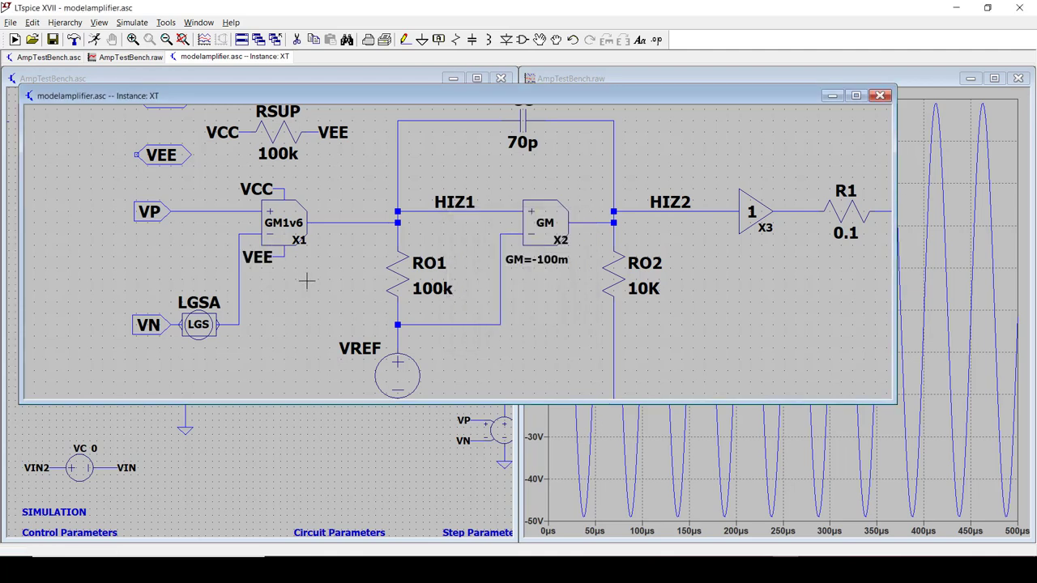
key("space")
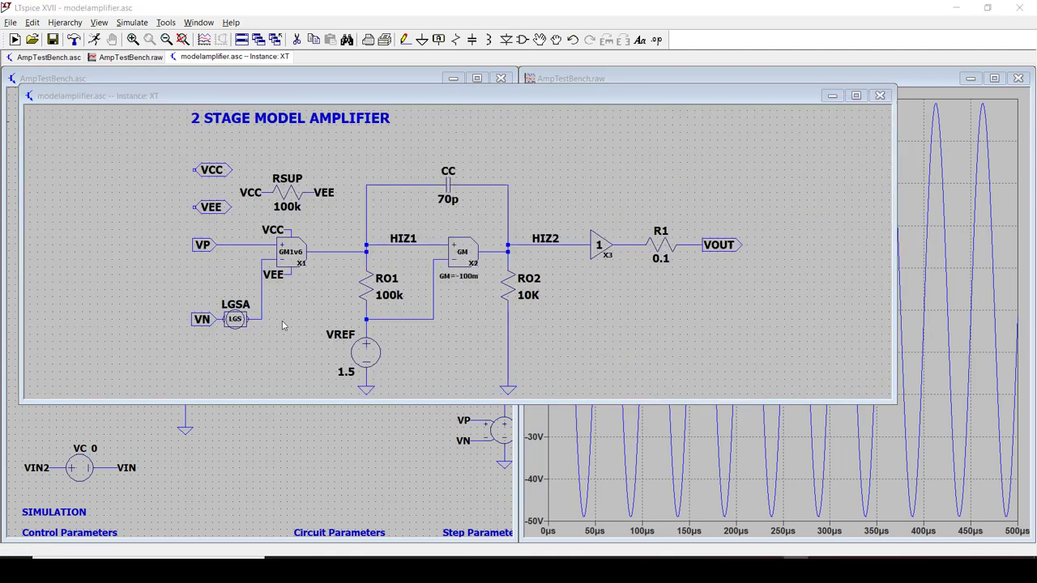
- View X1's OP-AMP DIFF PAIR 6 transistor schematic full-size, then close it
left_click(298, 261)
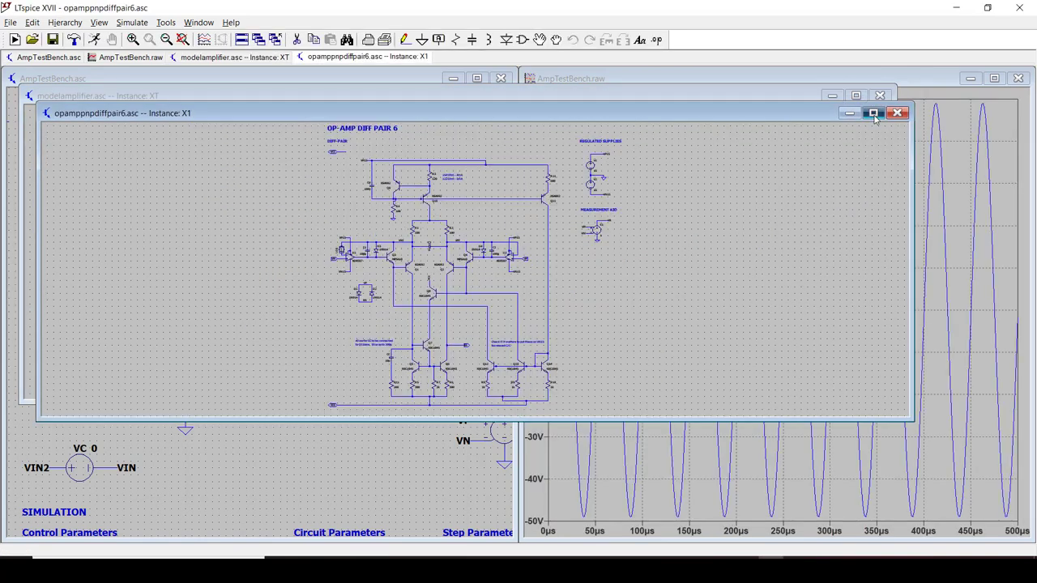
left_click(868, 110)
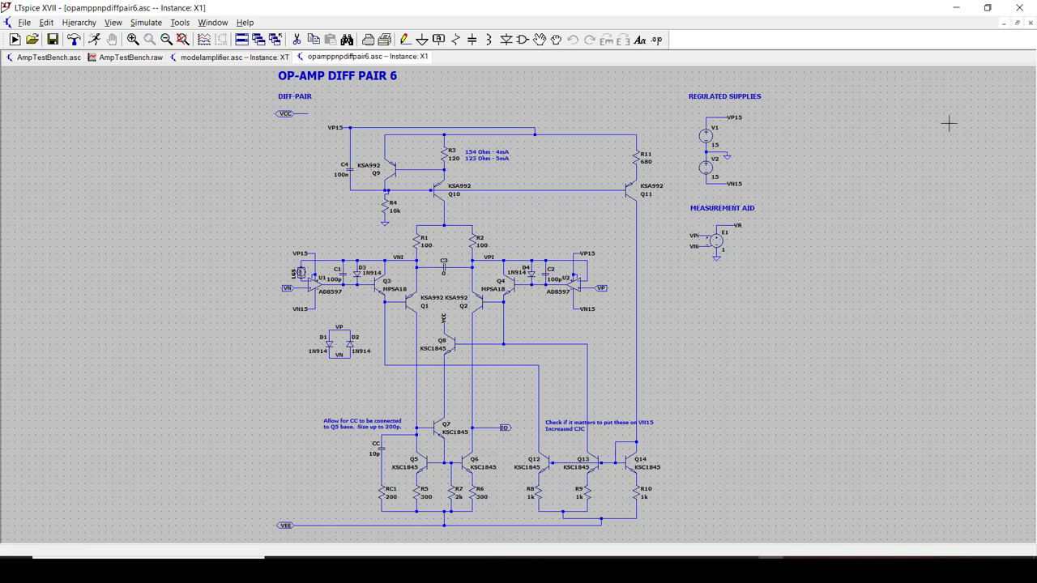
left_click(1029, 25)
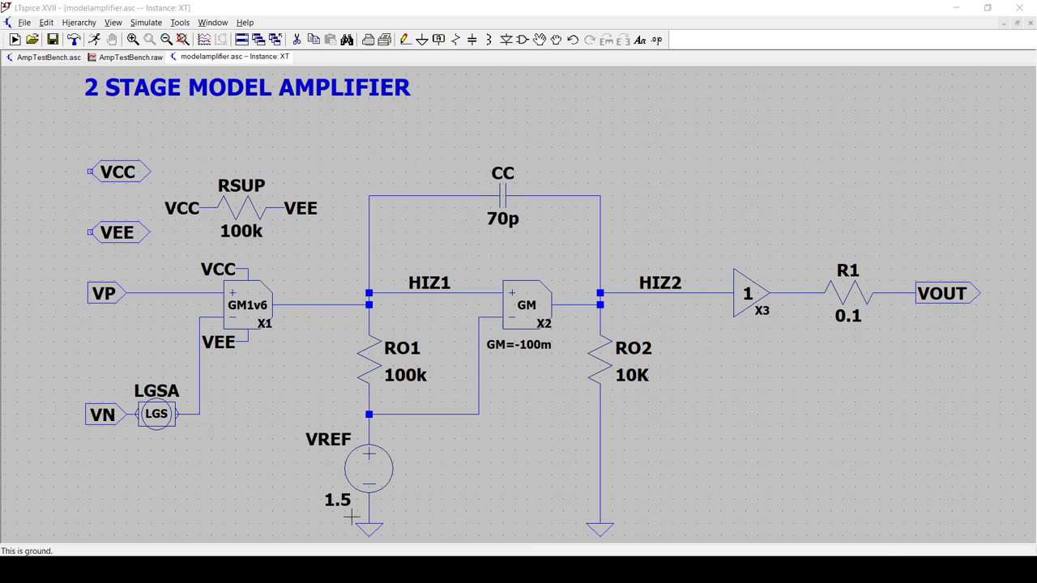
- Place a vertically rotated VEE net label under the VREF source
left_click_drag(350, 517, 370, 524)
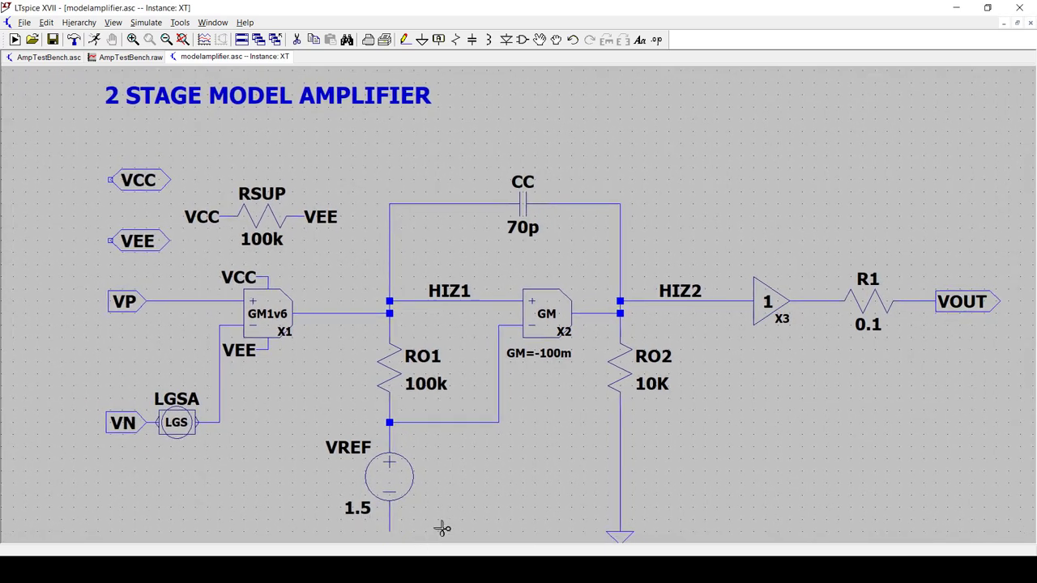
key("Escape")
left_click_drag(439, 528, 434, 496)
key("F4")
type("V")
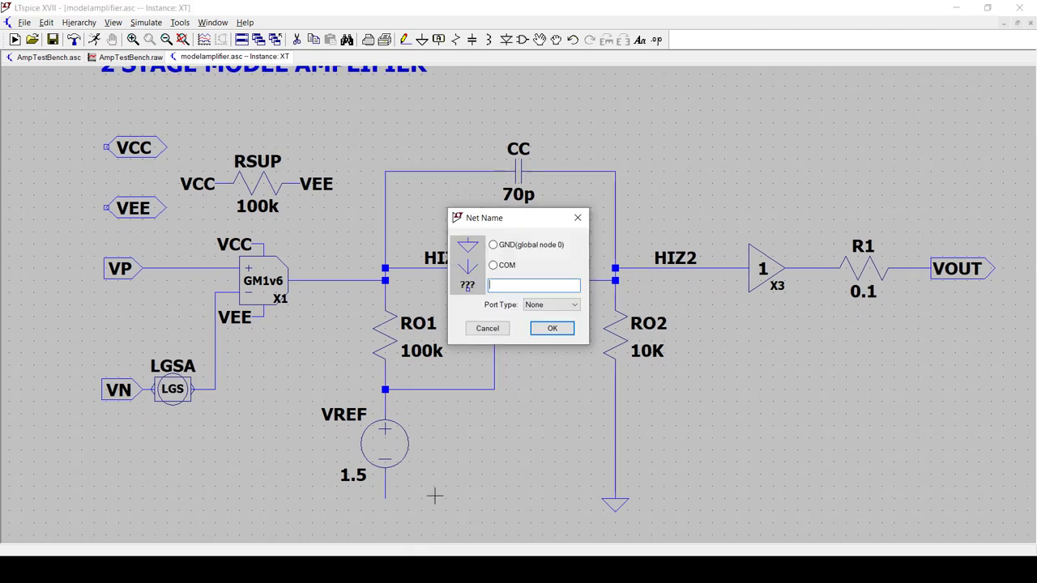
type("EE")
key("Return")
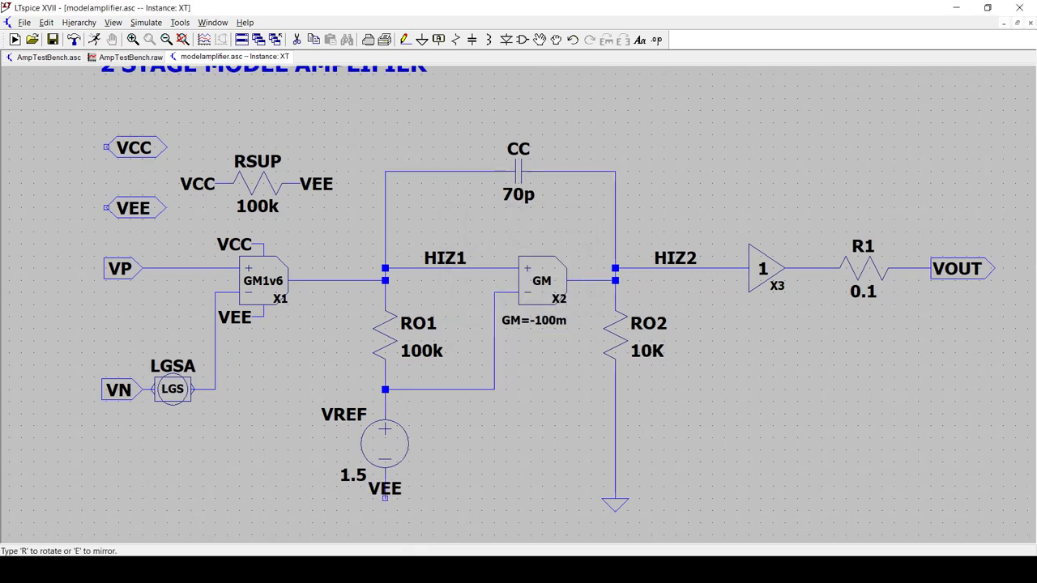
key("ctrl+r")
left_click(385, 497)
key("Escape")
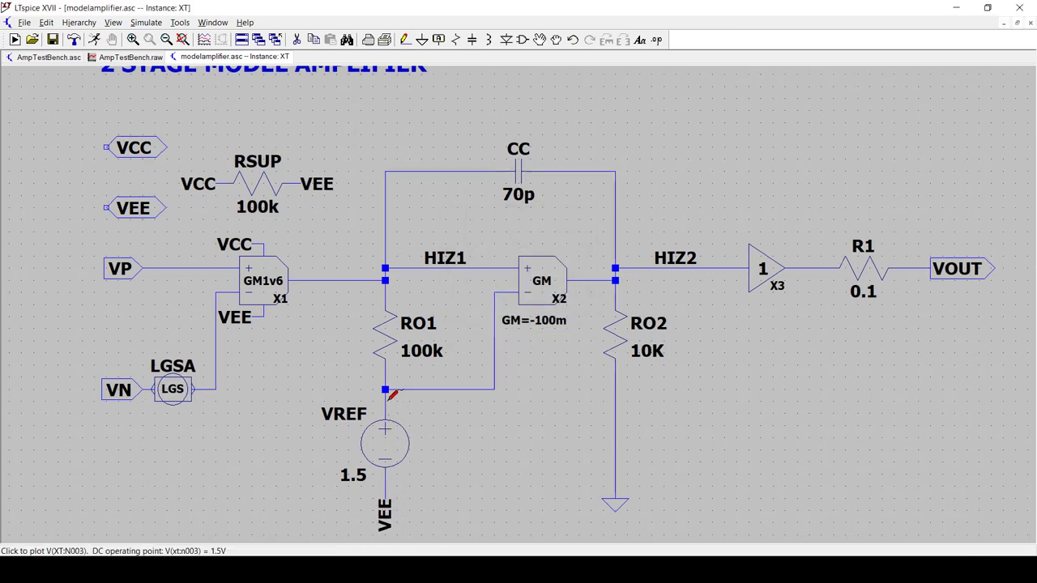
- Briefly reopen and close X1's transistor-level schematic, then fit the model amplifier in view
right_click(272, 281)
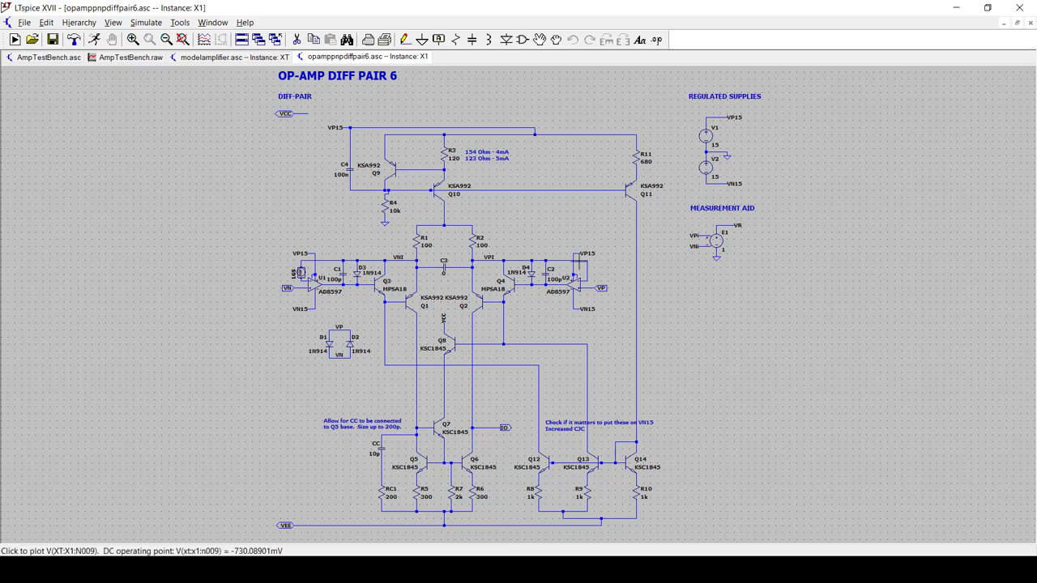
left_click(1030, 25)
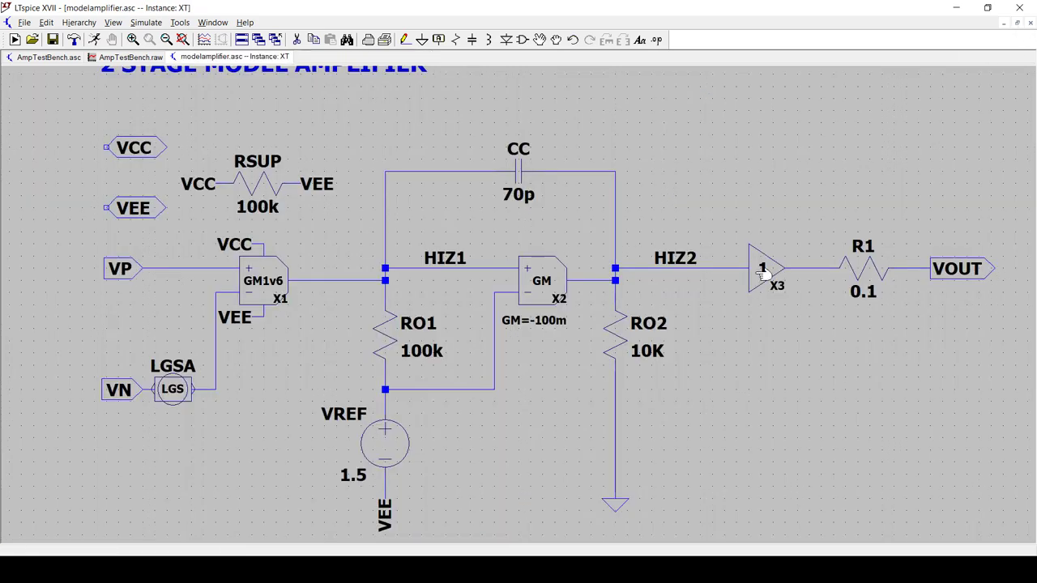
key("space")
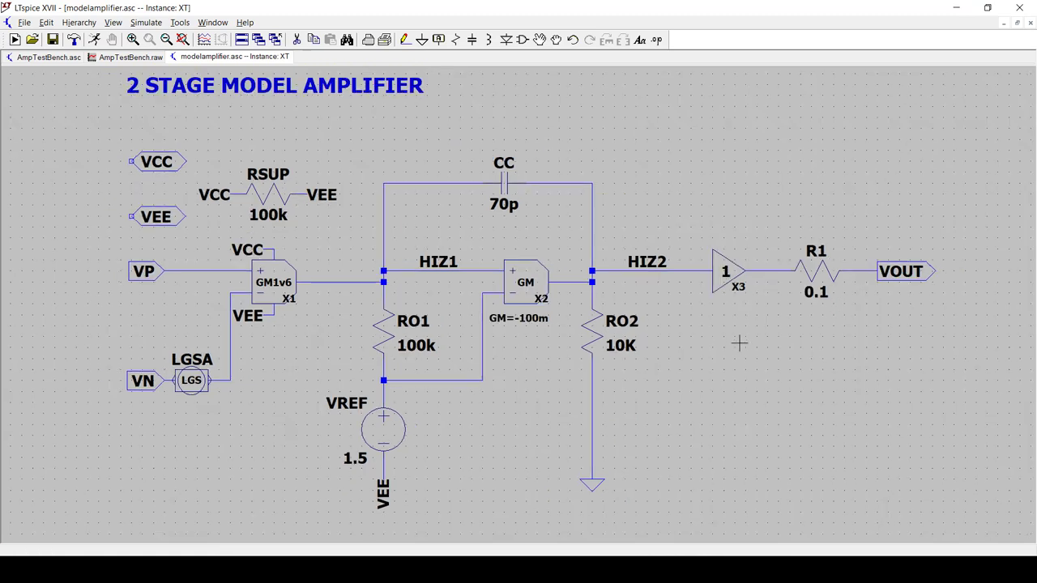
right_click(737, 156)
- Run the test bench, plot V(vout), and find THD of 0.000012% in the SPICE error log
left_click(765, 166)
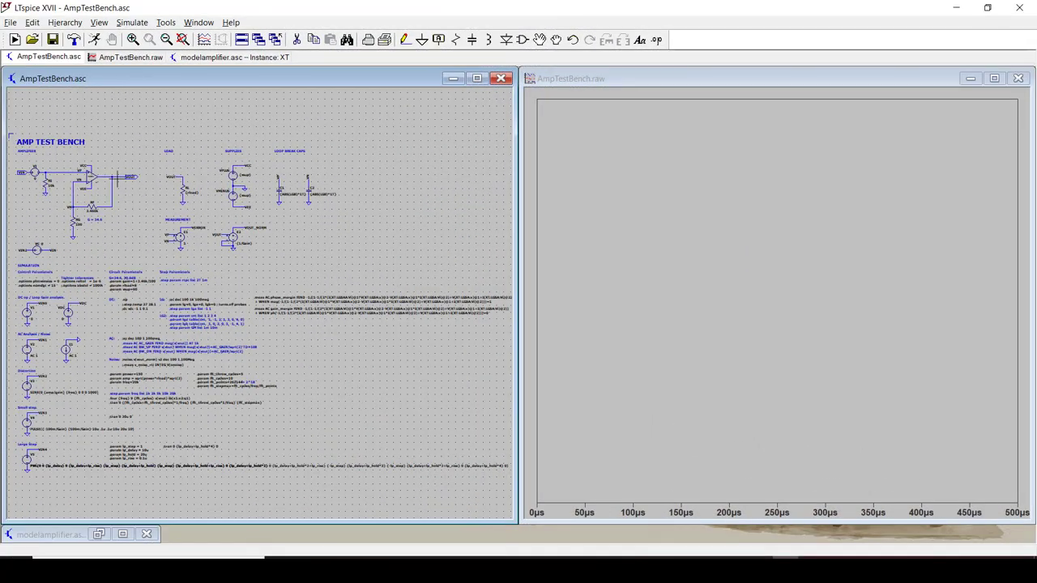
left_click(124, 171)
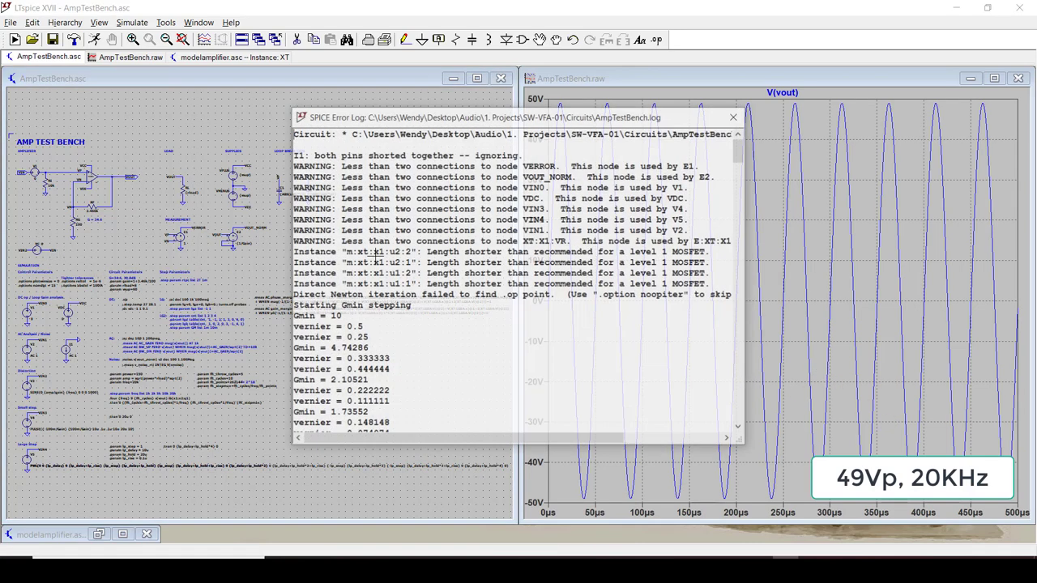
key("ctrl+l")
left_click_drag(746, 154, 759, 407)
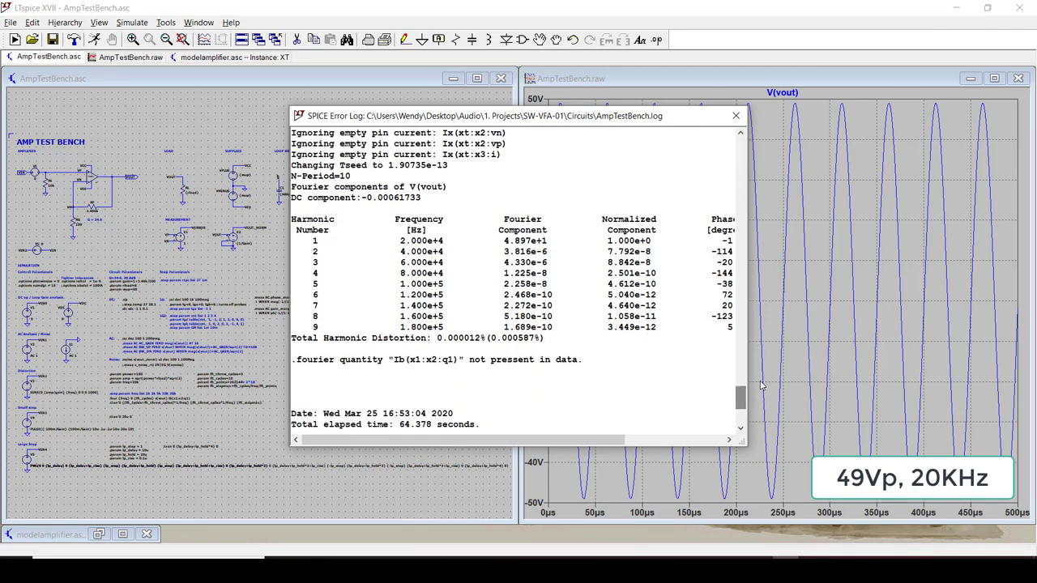
left_click_drag(438, 338, 483, 339)
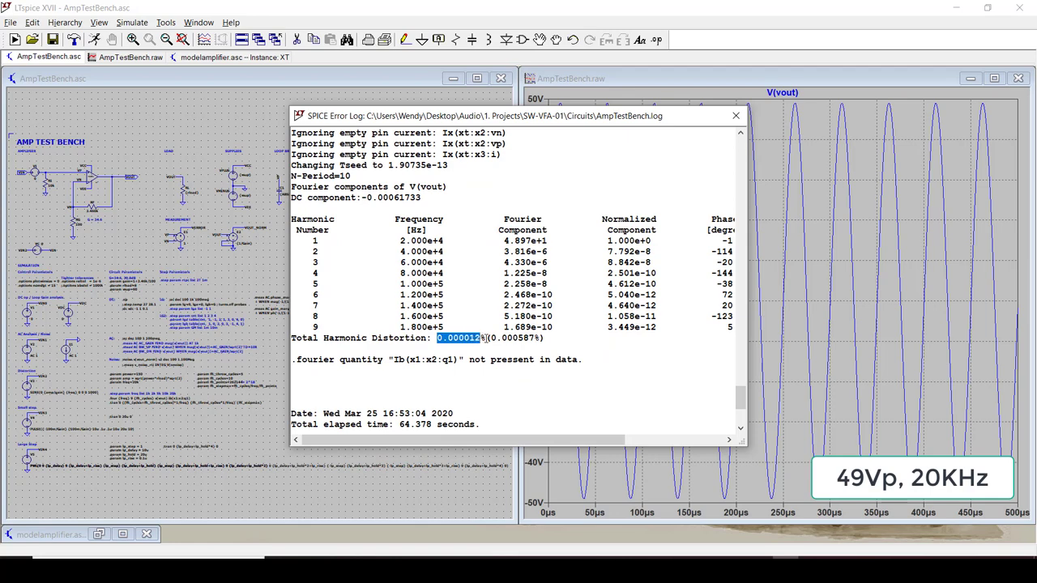
left_click(449, 340)
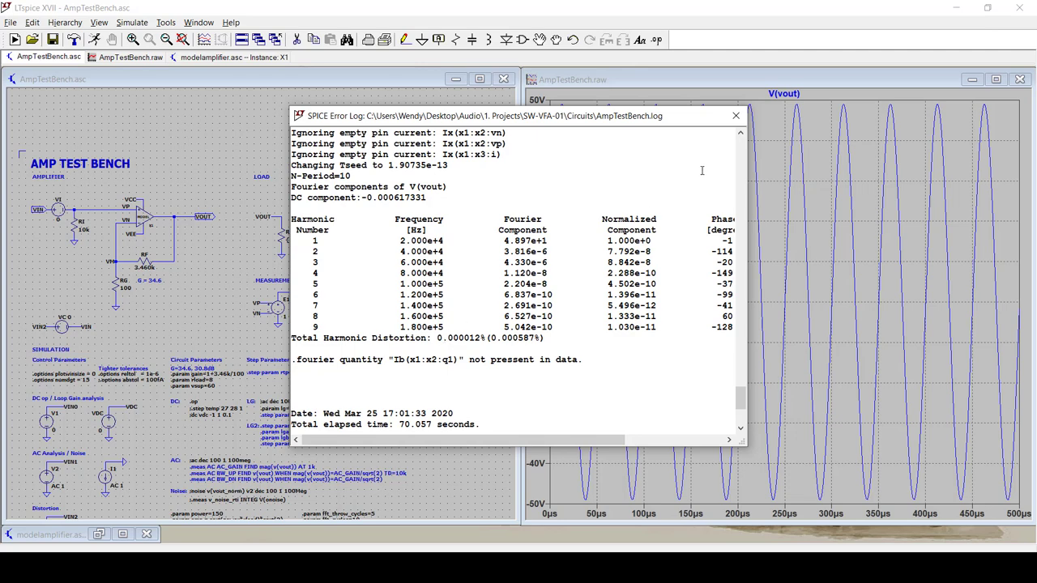
- Close the error log and delete the MODEL amplifier X1 from the test bench
left_click(736, 116)
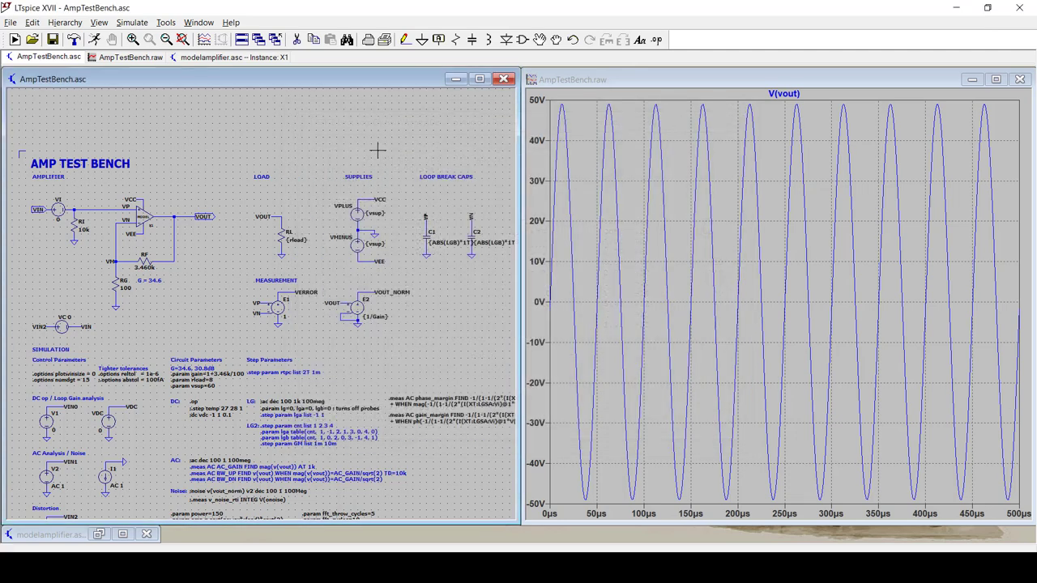
left_click_drag(224, 257, 315, 275)
scroll(298, 275, "up", 2)
scroll(402, 304, "up", 2)
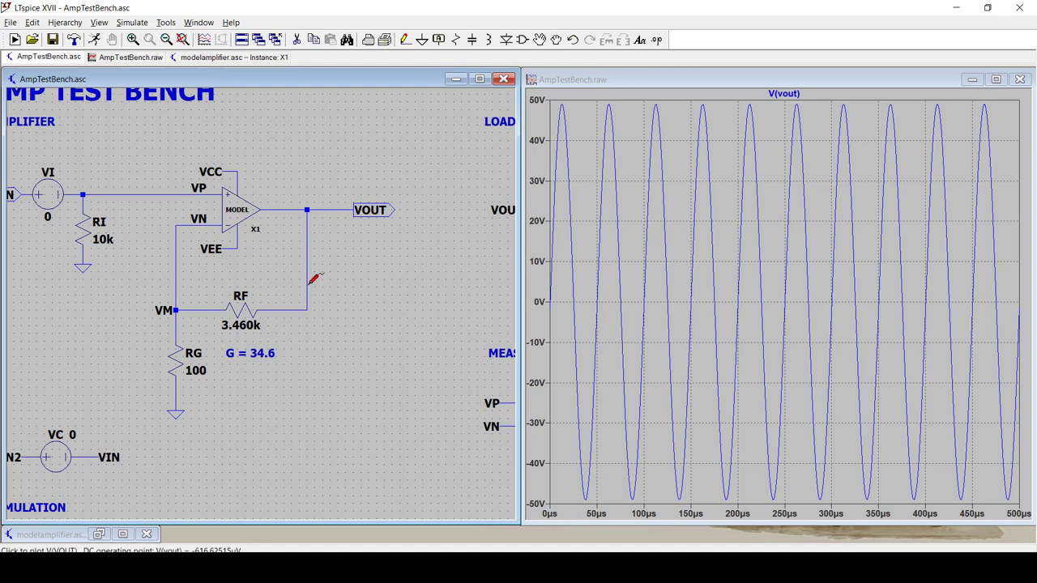
left_click(247, 228)
- Place ModelAmplifierInputGM_2Pole as X1 on the VP, VN, VOUT wires and open its schematic
key("F2")
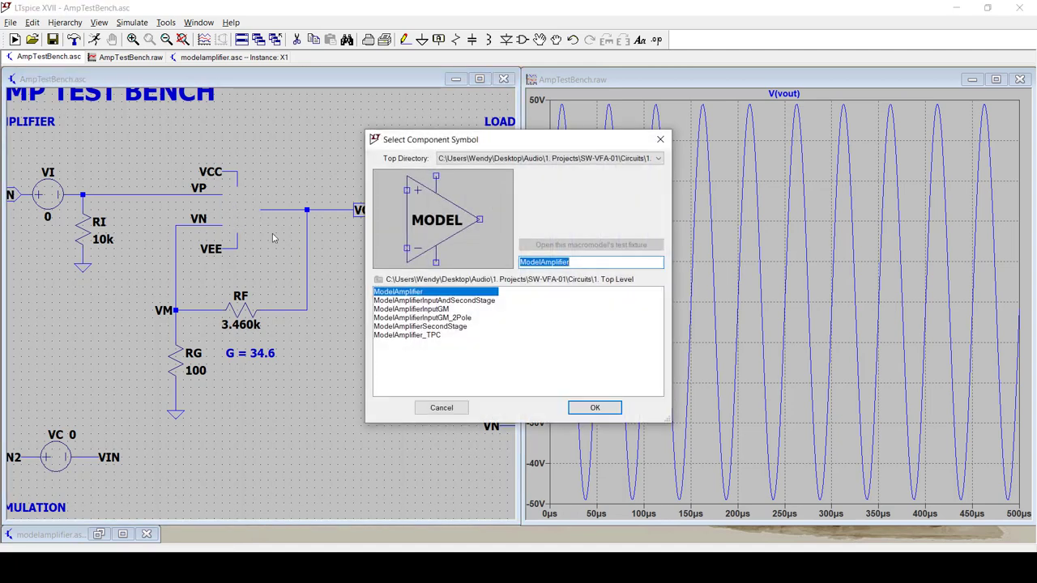
left_click(457, 318)
left_click(595, 409)
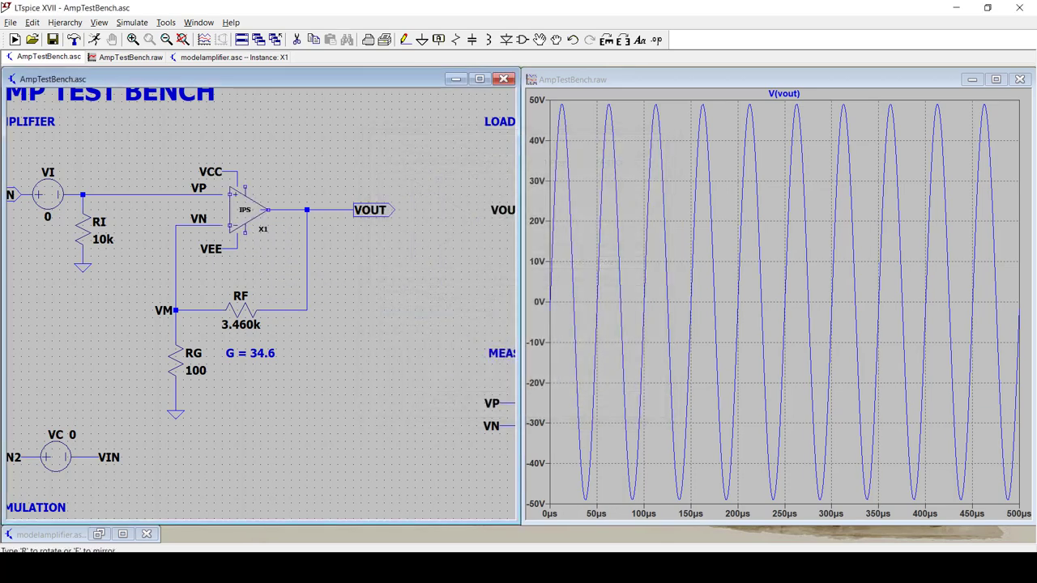
left_click(233, 210)
key("Escape")
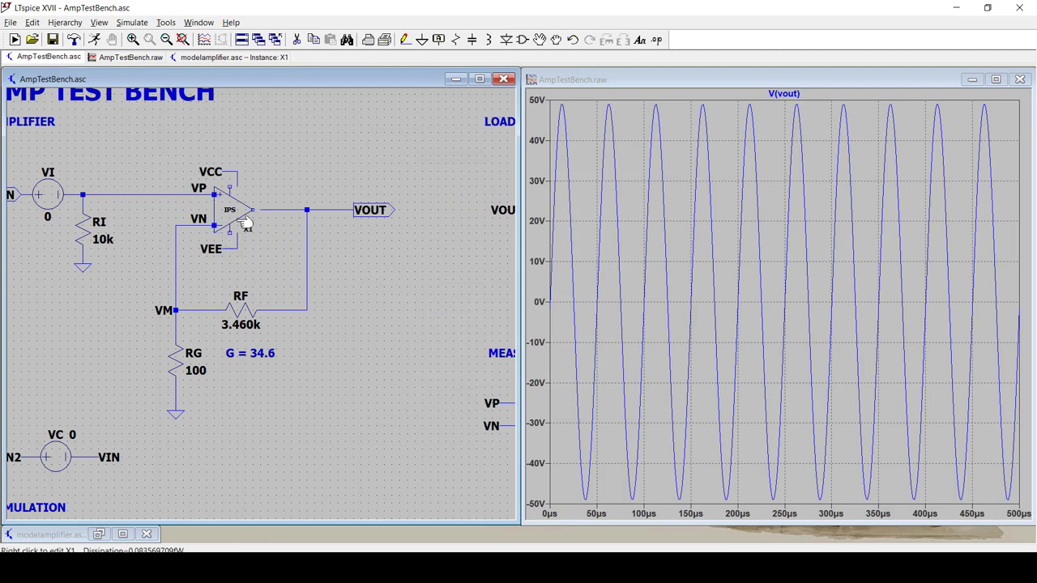
left_click_drag(233, 210, 250, 210)
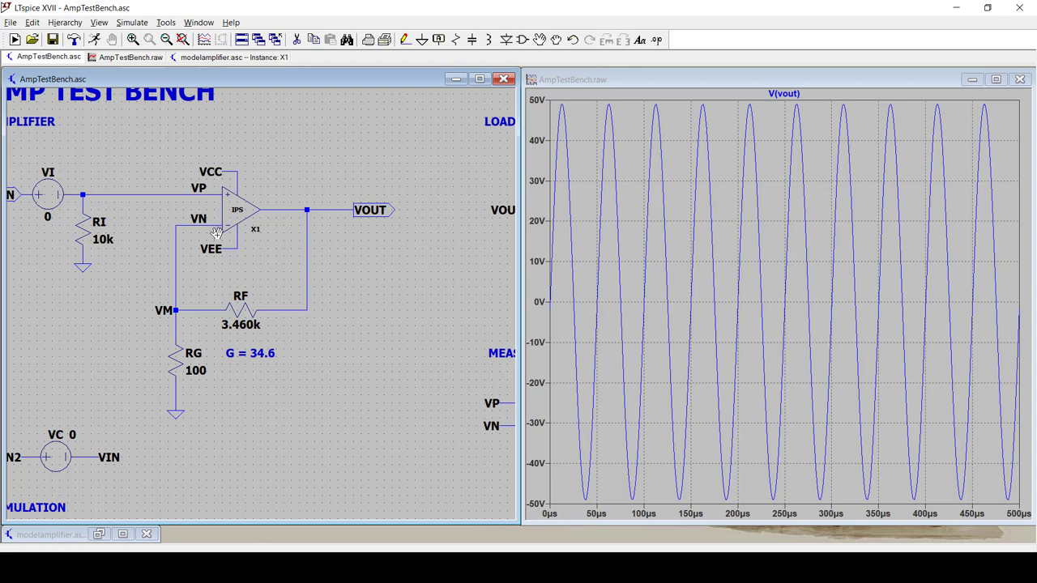
left_click(250, 210)
right_click(249, 211)
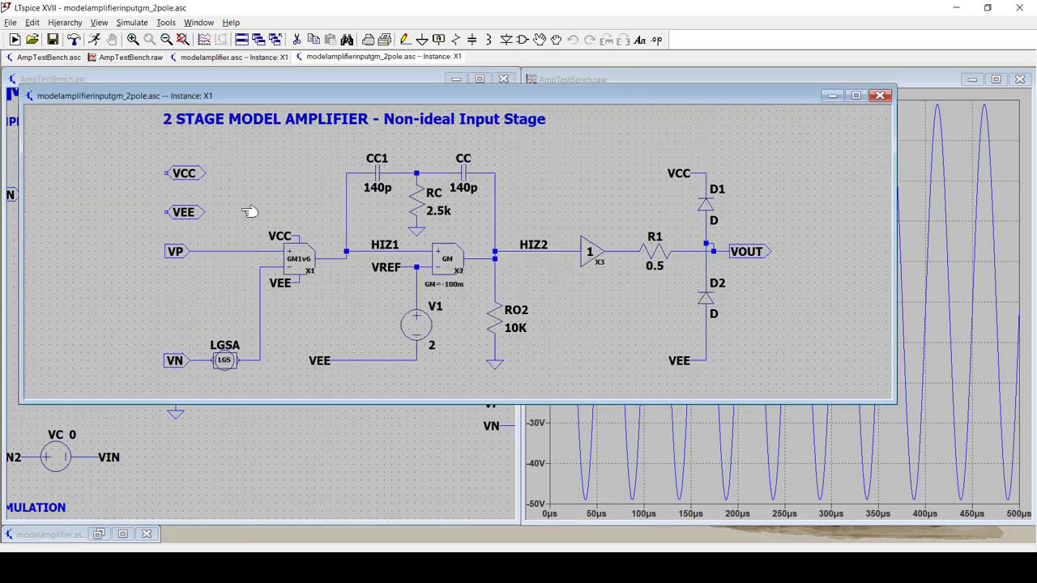
right_click(310, 264)
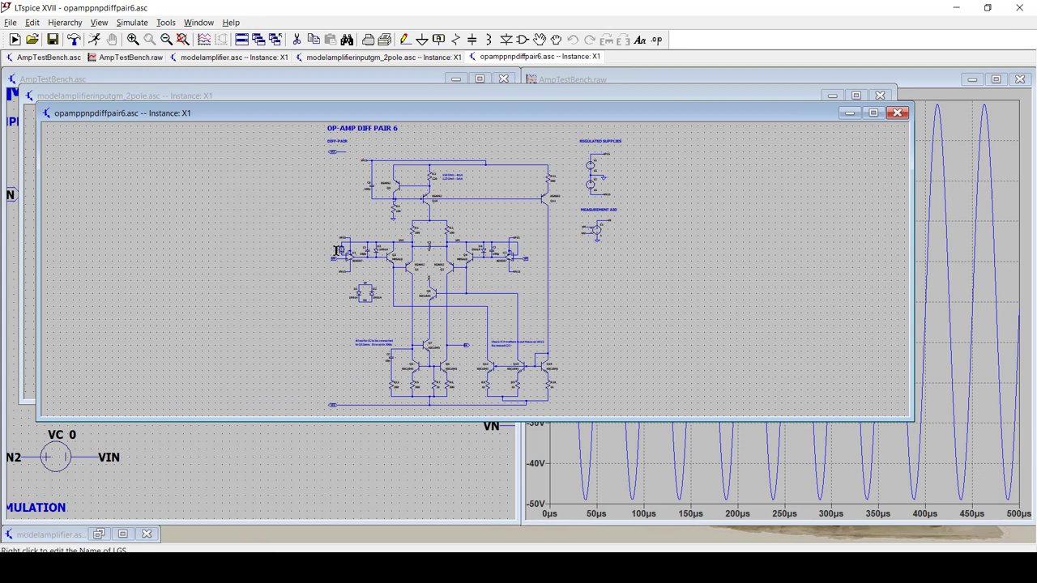
left_click(897, 113)
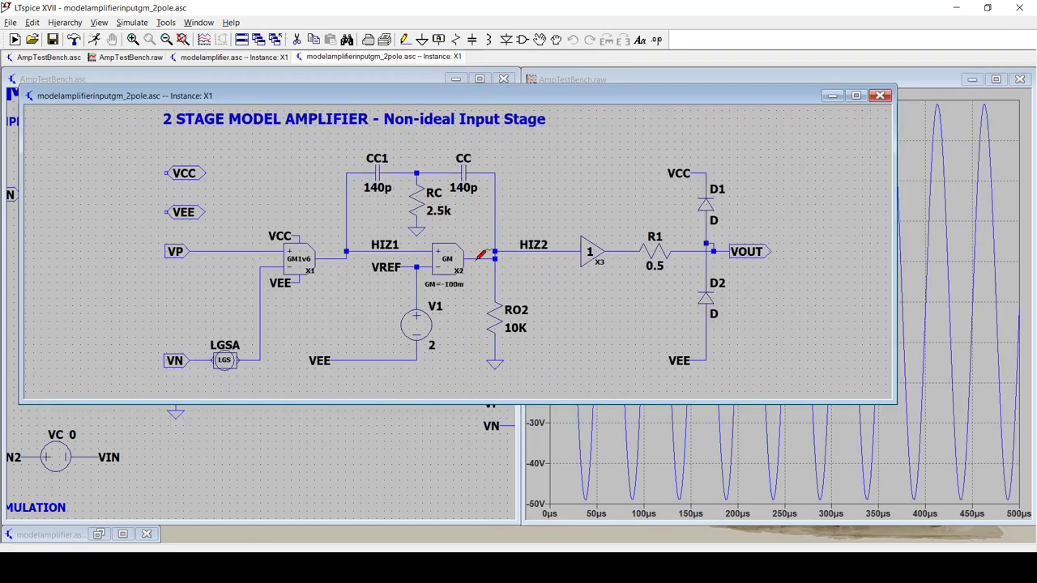
right_click(470, 267)
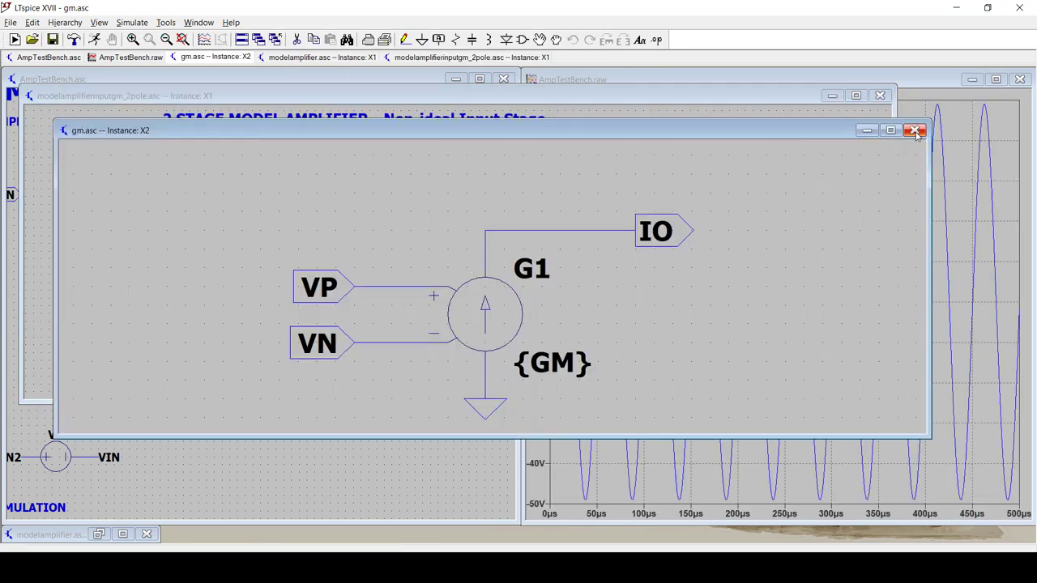
left_click(915, 127)
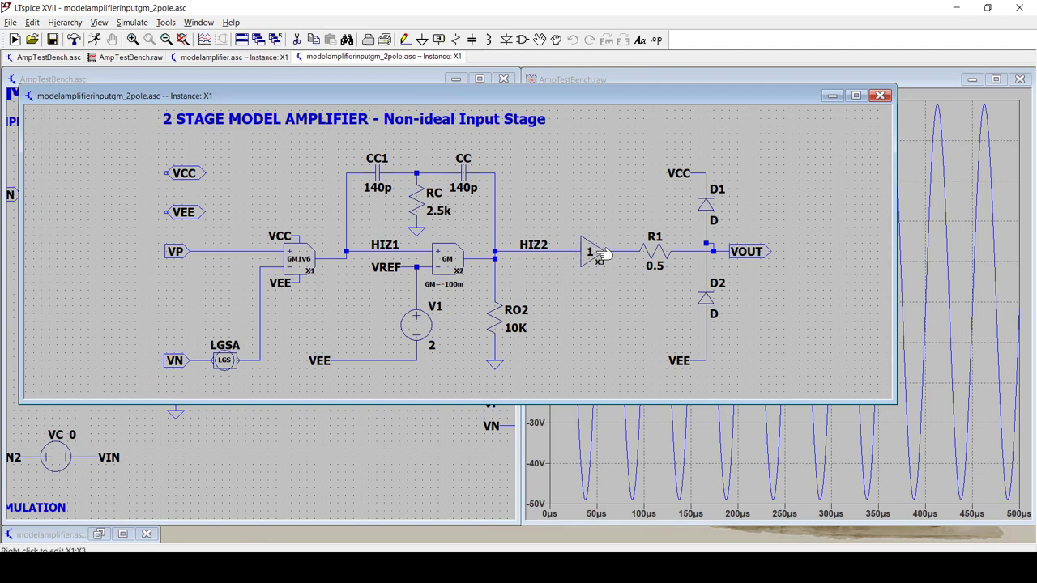
right_click(603, 255)
left_click(931, 147)
- Run the two-pole test bench, read the 0.000001% THD in the error log, then close it
right_click(620, 164)
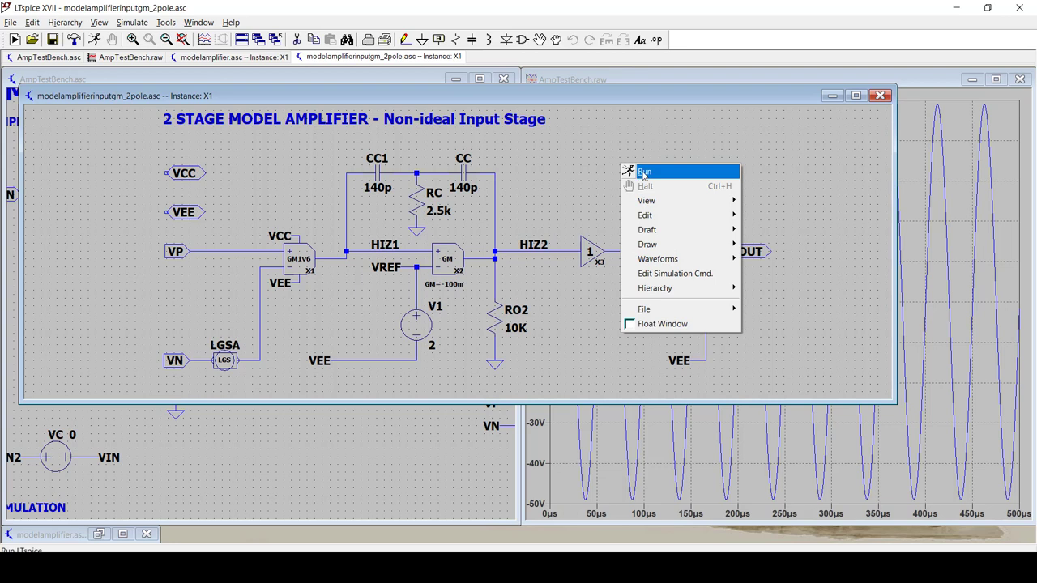
left_click(644, 172)
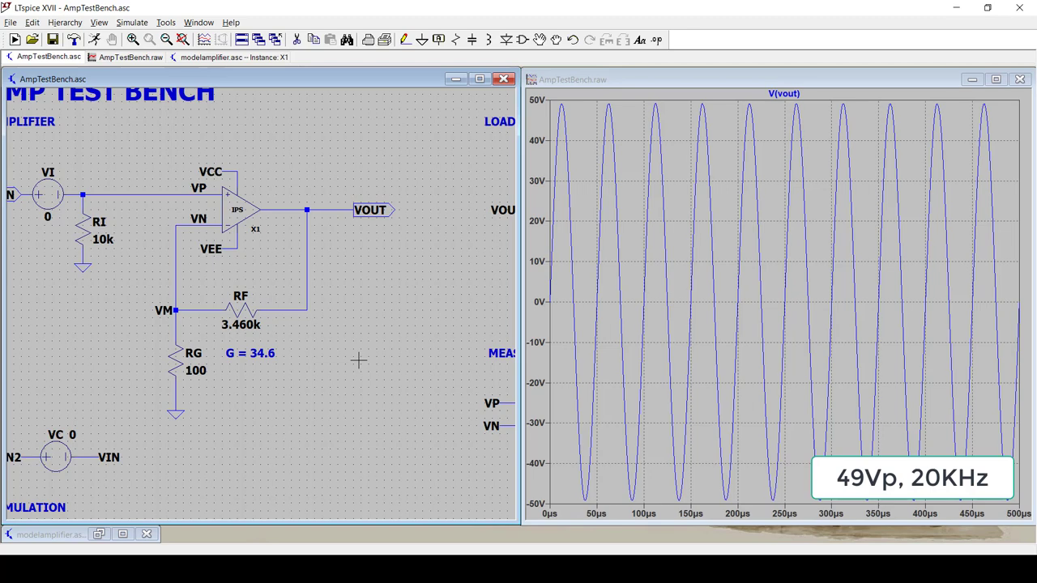
key("ctrl+l")
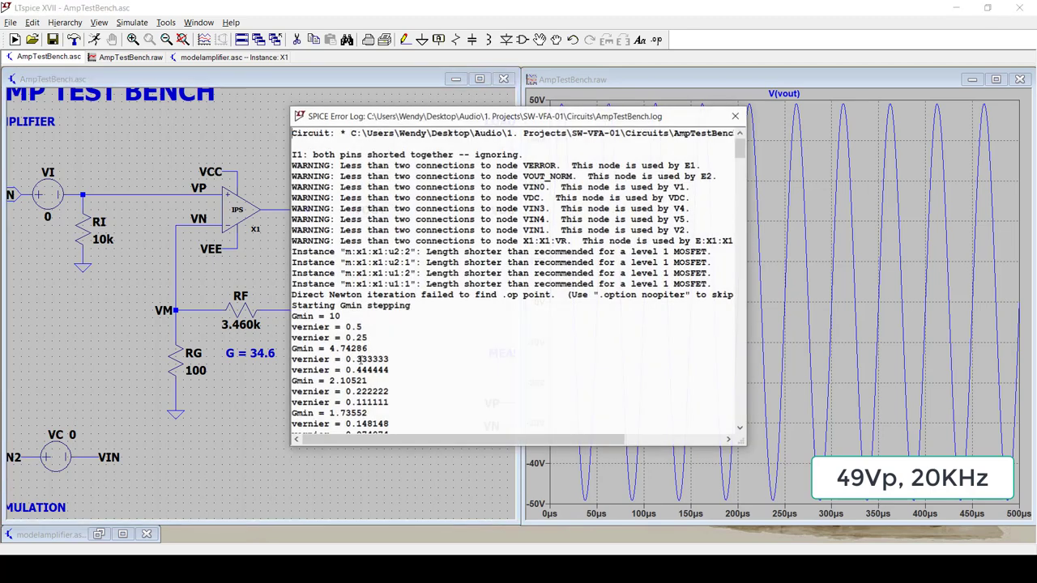
left_click_drag(740, 147, 743, 418)
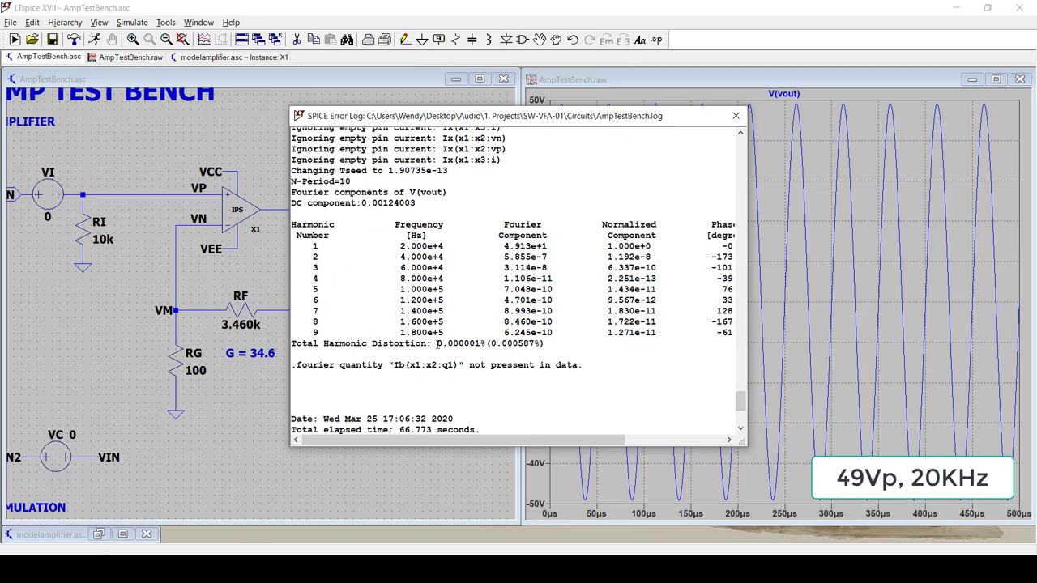
left_click_drag(438, 343, 484, 344)
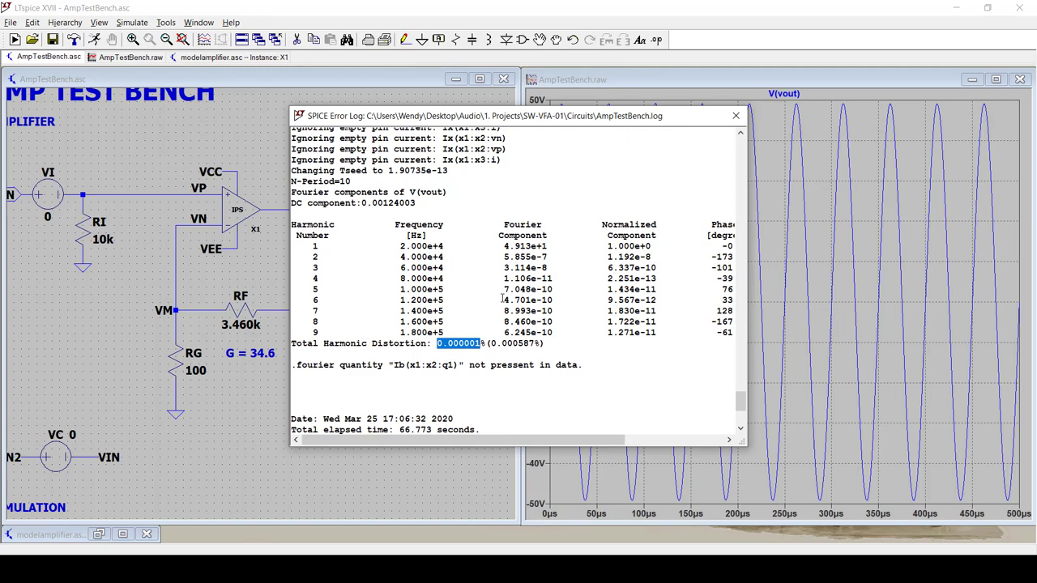
left_click(735, 116)
key("space")
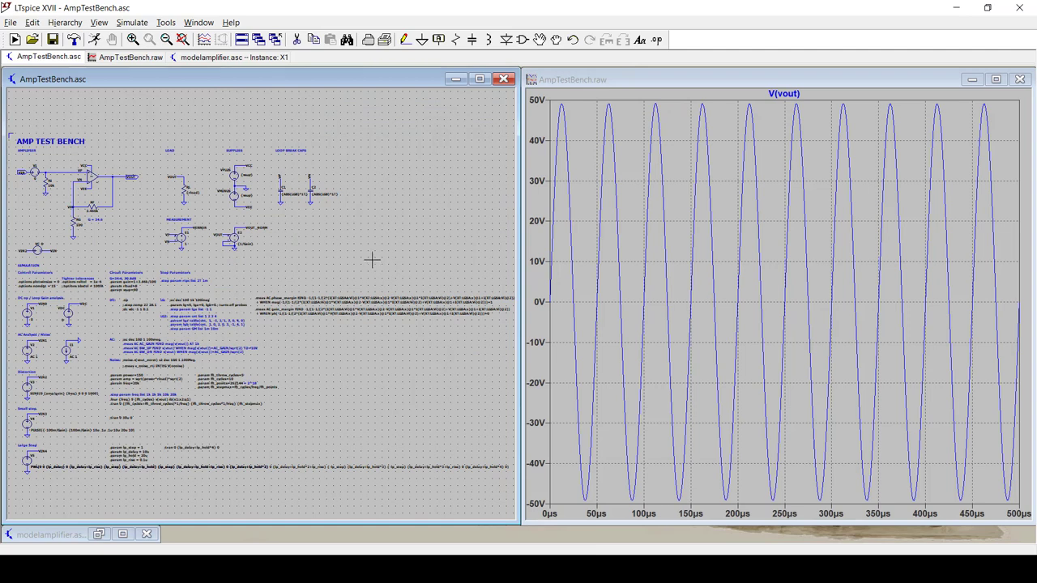
- Descend into X1's modelamplifierinputgm_2pole.asc schematic and maximize its window
right_click(98, 178)
left_click(463, 214)
left_click(924, 164)
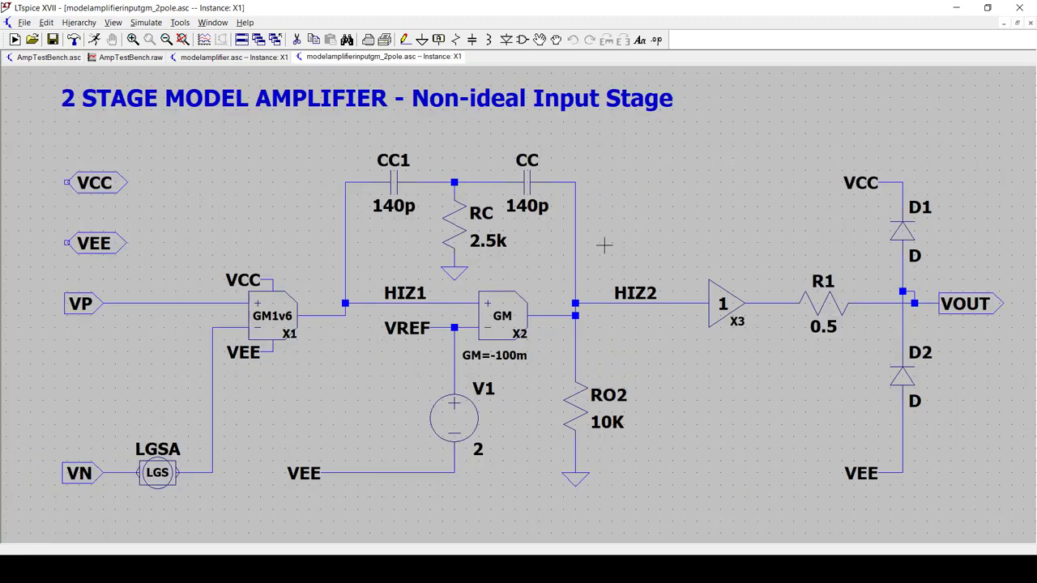